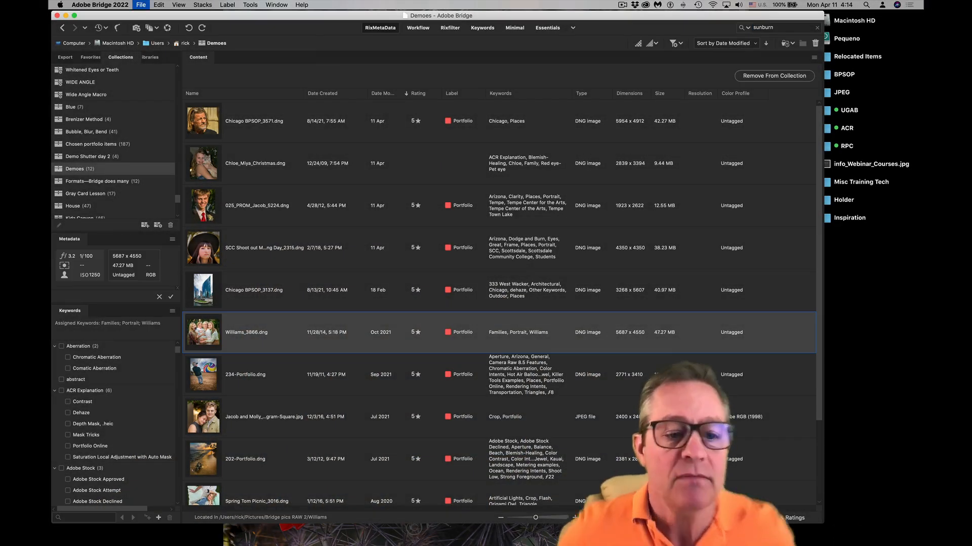
- Open the selected family portrait in Camera Raw and bring up the tint colour picker for a new brush mask
{"action": "key", "text": "super+r"}
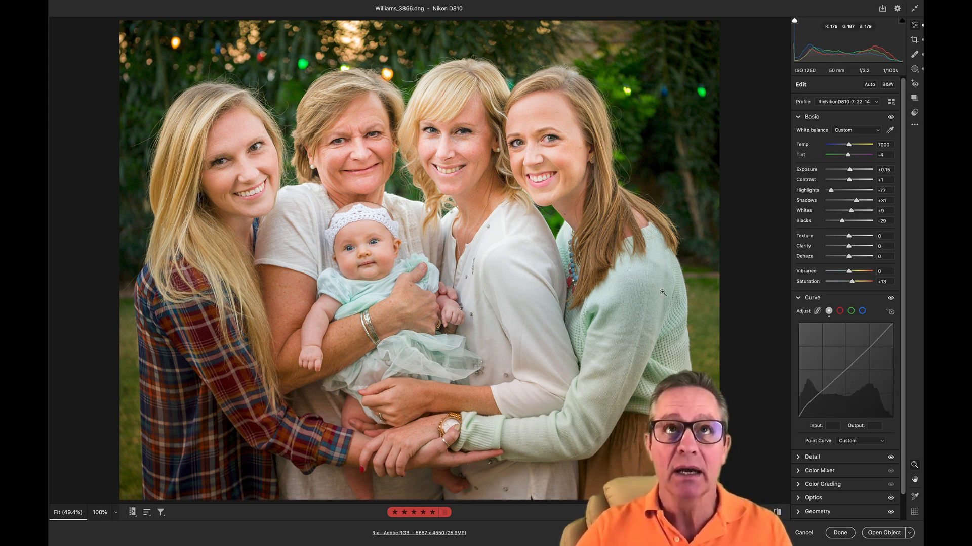
{"action": "key", "text": "k"}
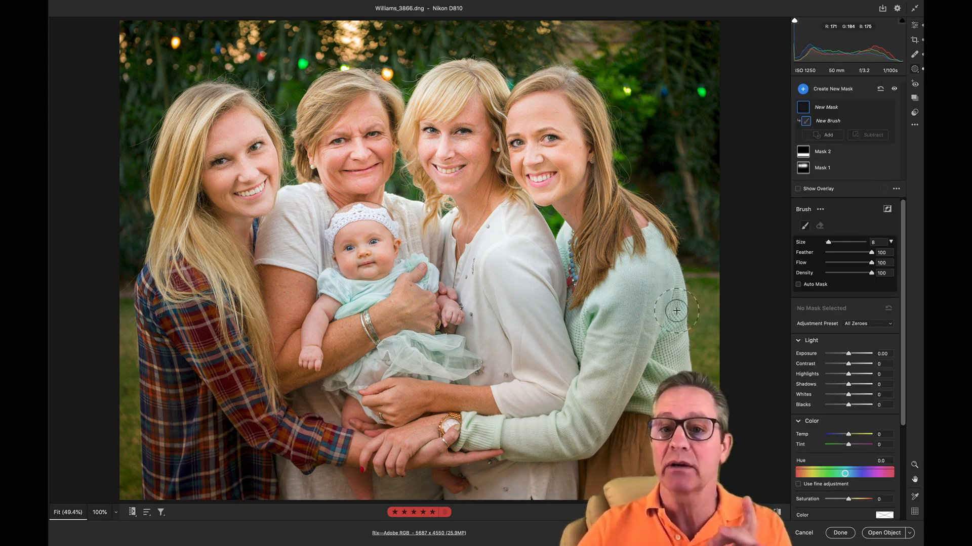
{"action": "scroll", "coordinate": [849, 360], "scroll_direction": "down", "scroll_amount": 5}
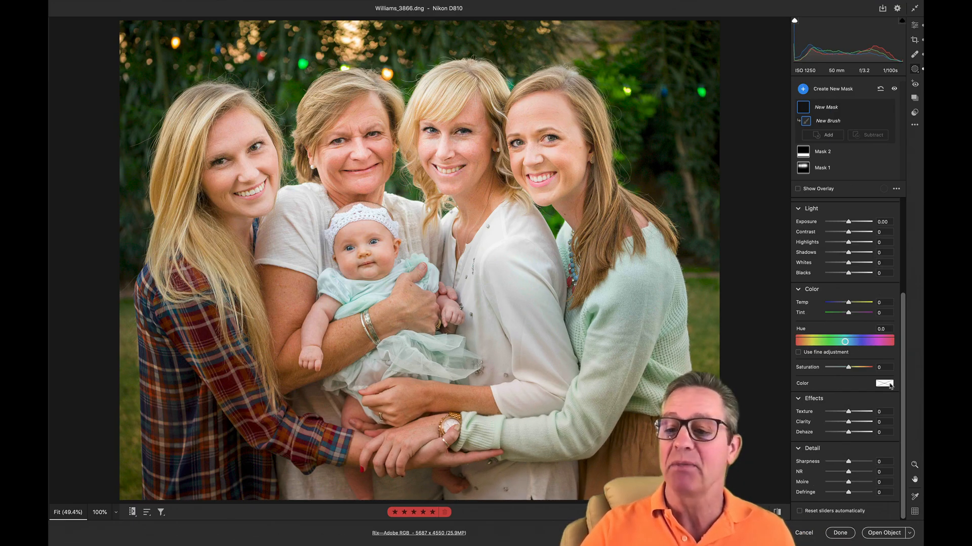
{"action": "scroll", "coordinate": [885, 386], "scroll_direction": "up", "scroll_amount": 2}
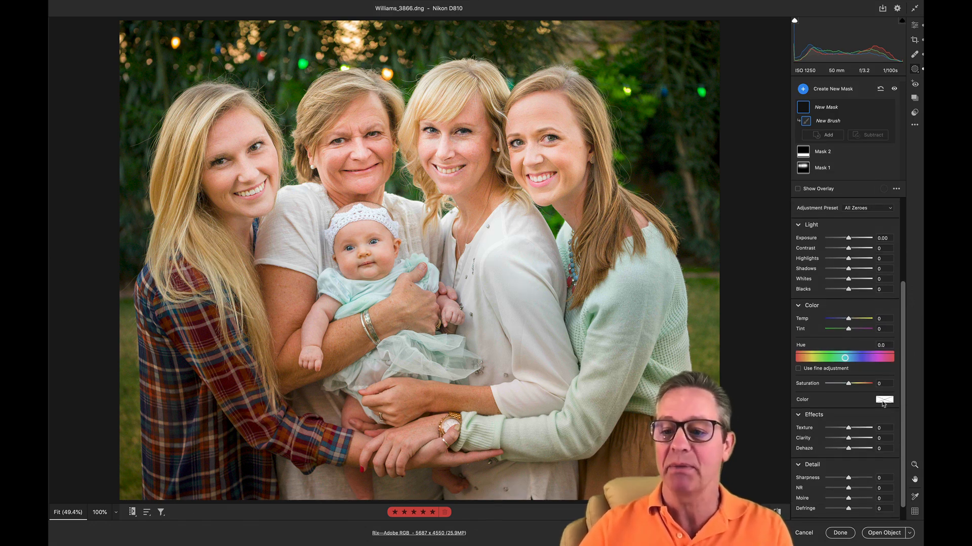
{"action": "left_click", "coordinate": [883, 401]}
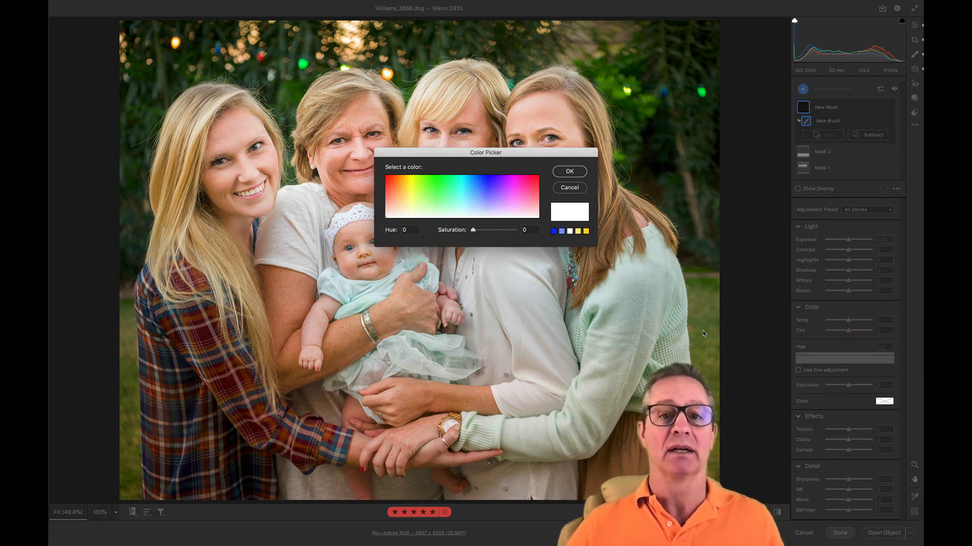
{"action": "left_click_drag", "start_coordinate": [580, 152], "coordinate": [671, 189]}
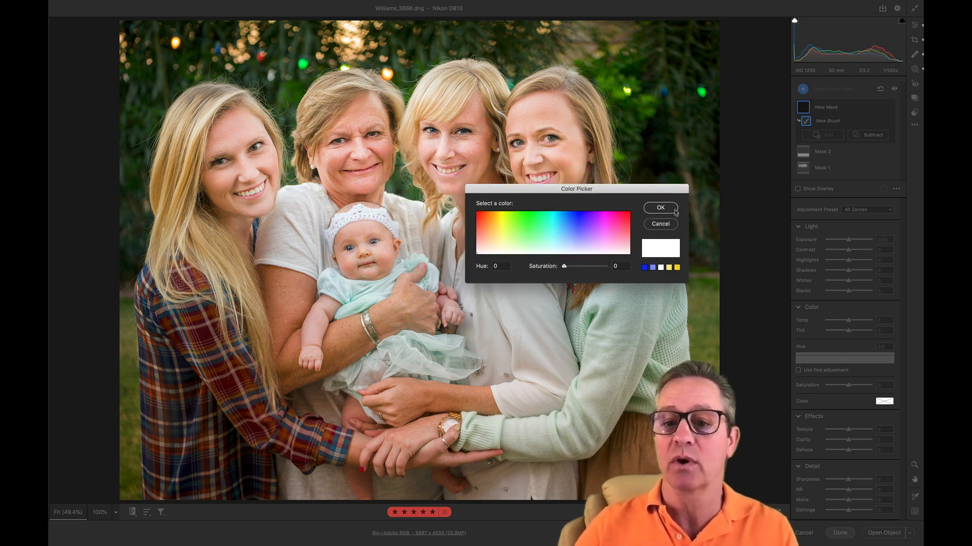
{"action": "left_click_drag", "start_coordinate": [663, 190], "coordinate": [662, 175]}
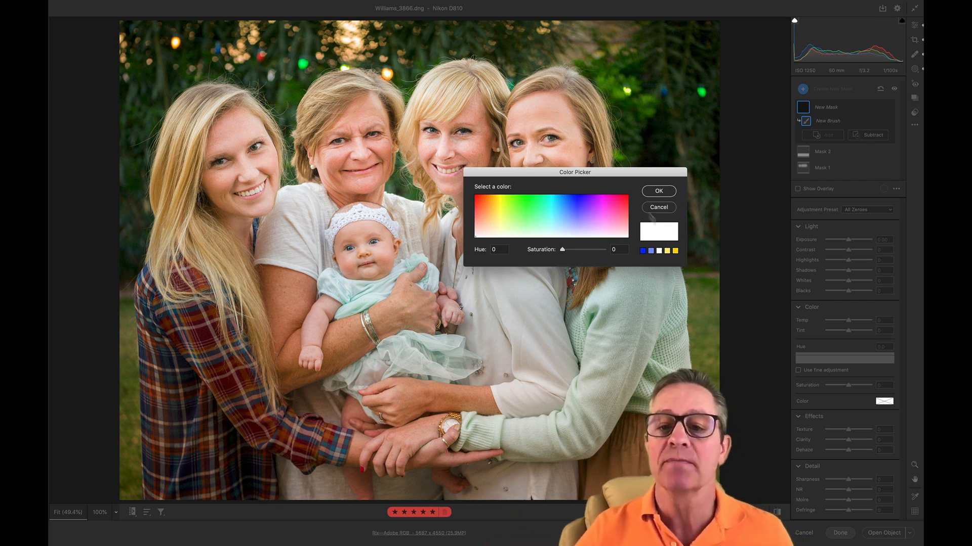
- Try the preset colour swatches for the brush tint: blue and yellow, each at saturation 100 and 50
{"action": "left_click", "coordinate": [643, 251]}
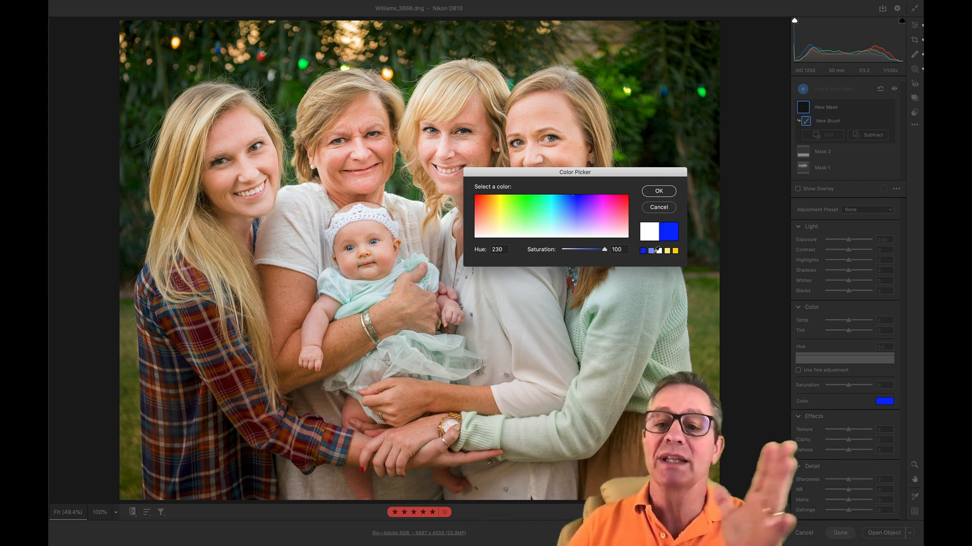
{"action": "left_click", "coordinate": [651, 251]}
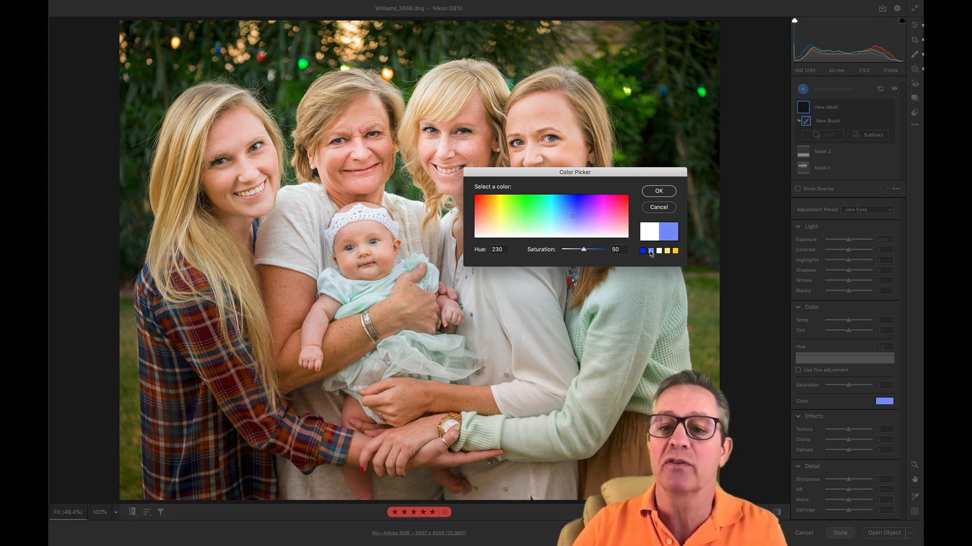
{"action": "left_click", "coordinate": [675, 251]}
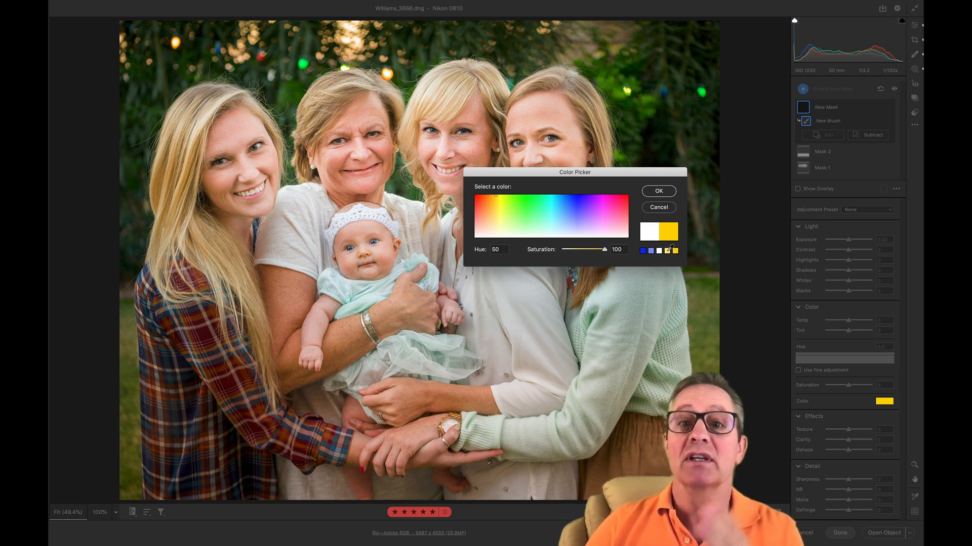
{"action": "left_click", "coordinate": [667, 250]}
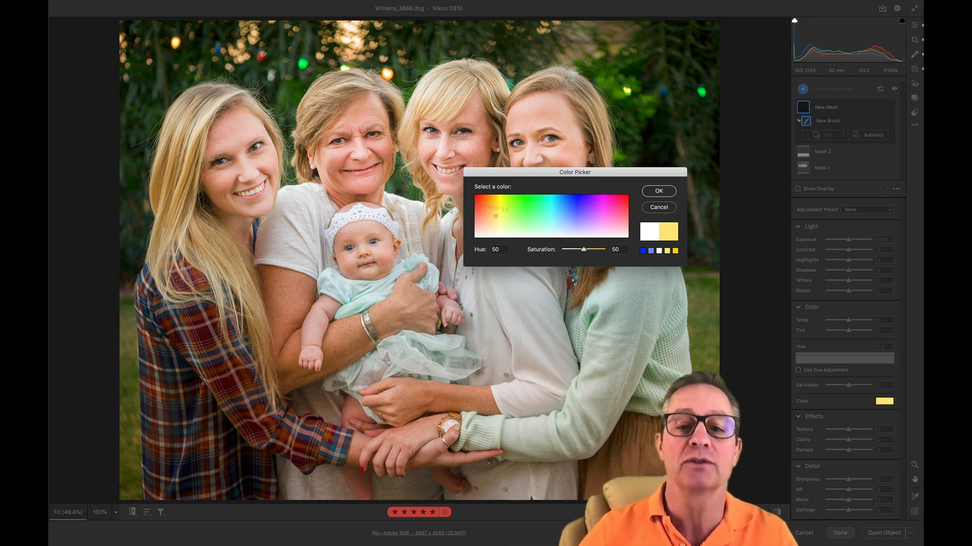
- Try several custom tint colours from the spectrum, from saturated and pale blues to a pink at hue 338, saturation 74
{"action": "left_click_drag", "start_coordinate": [531, 177], "coordinate": [520, 206]}
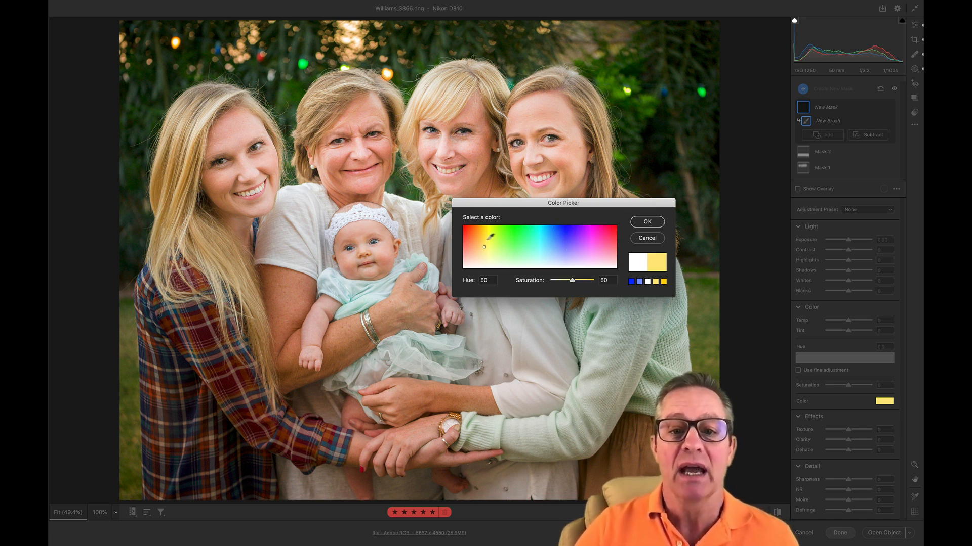
{"action": "left_click", "coordinate": [567, 252]}
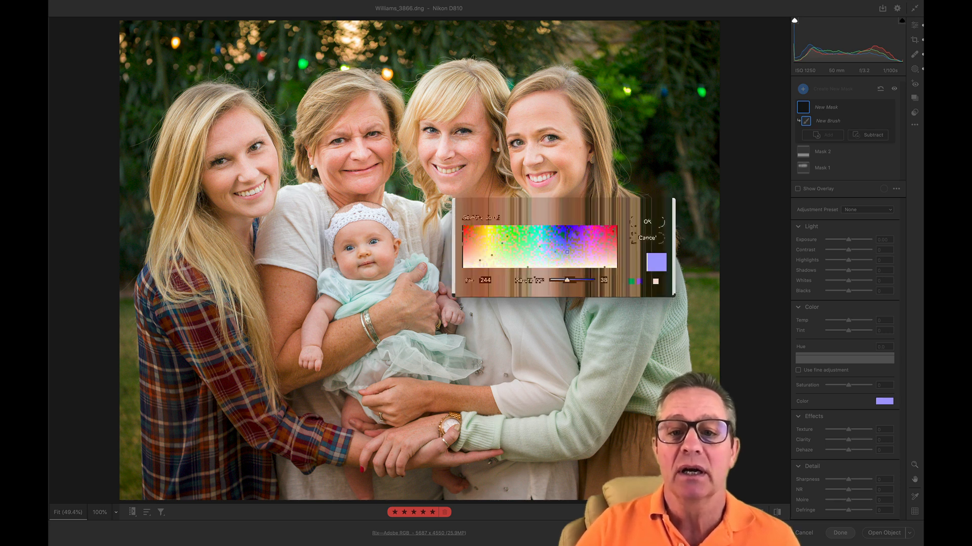
{"action": "left_click_drag", "start_coordinate": [568, 250], "coordinate": [571, 217]}
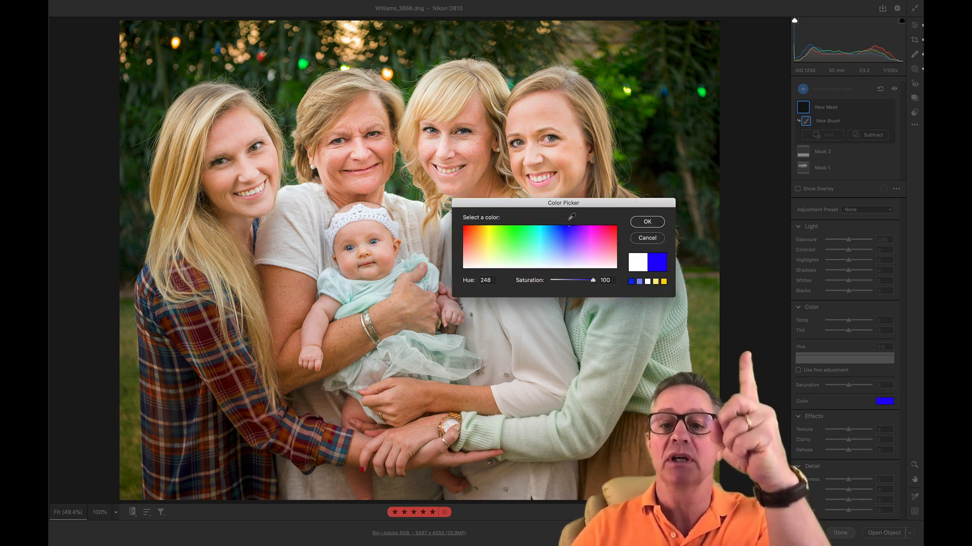
{"action": "mouse_move", "coordinate": [572, 226]}
{"action": "left_mouse_down"}
{"action": "mouse_move", "coordinate": [573, 265]}
{"action": "mouse_move", "coordinate": [569, 223]}
{"action": "mouse_move", "coordinate": [567, 253]}
{"action": "left_mouse_up"}
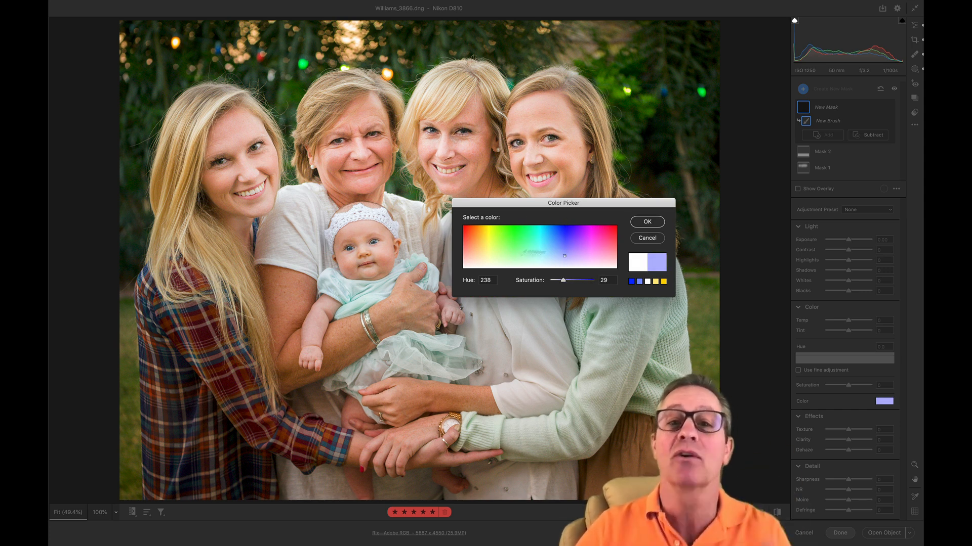
{"action": "left_click", "coordinate": [470, 245]}
{"action": "left_click", "coordinate": [525, 239]}
{"action": "left_click", "coordinate": [607, 236]}
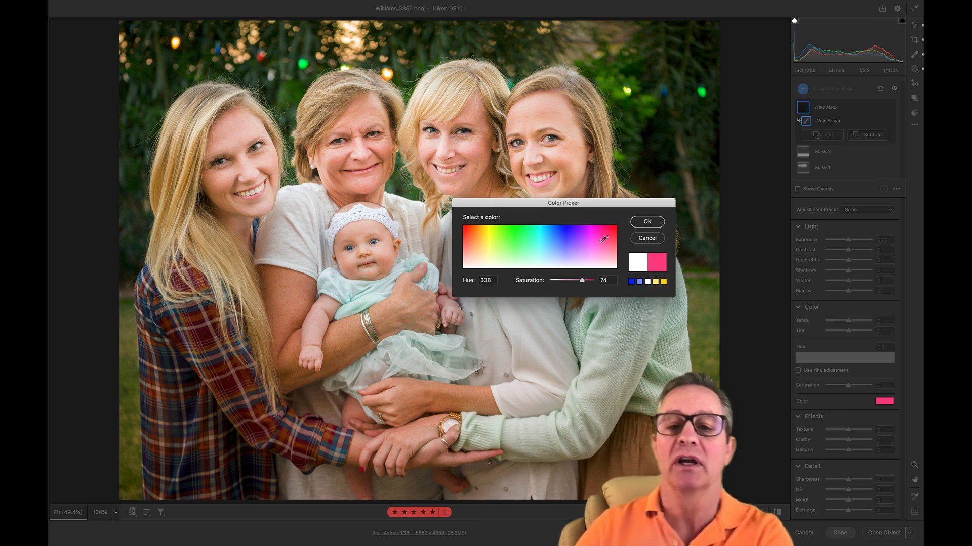
- Set the brush tint to a soft blue-violet with hue 242 and saturation 41
{"action": "left_click", "coordinate": [566, 246]}
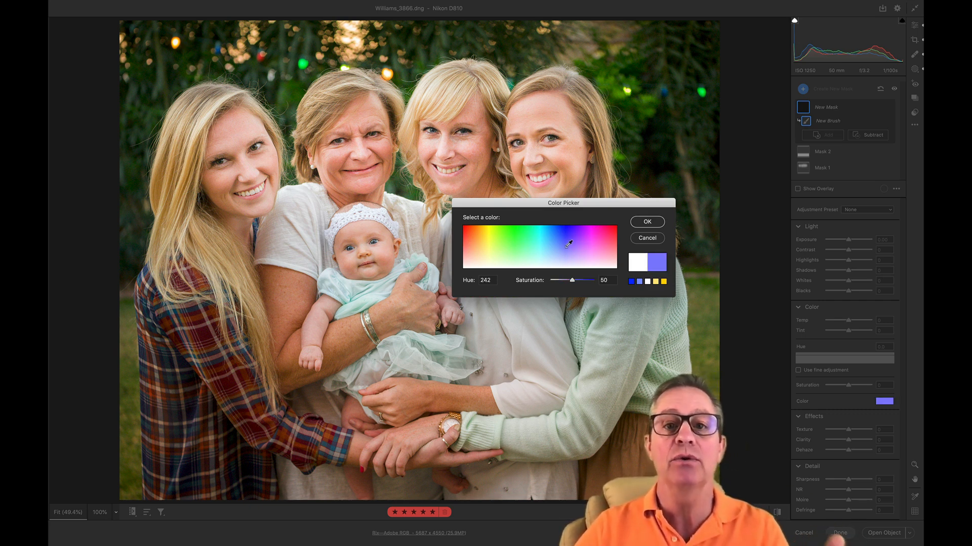
{"action": "mouse_move", "coordinate": [572, 280]}
{"action": "left_mouse_down"}
{"action": "mouse_move", "coordinate": [559, 283]}
{"action": "mouse_move", "coordinate": [570, 285]}
{"action": "left_mouse_up"}
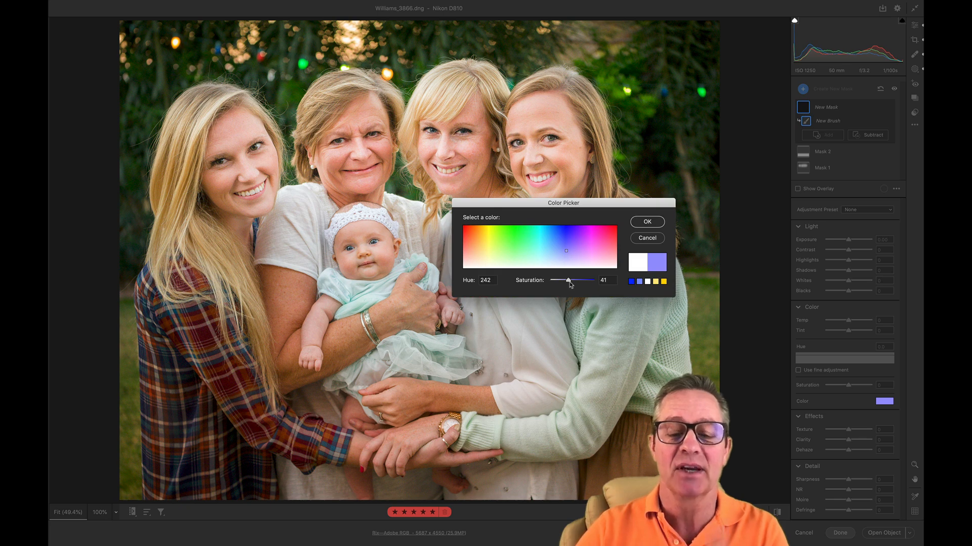
{"action": "left_click", "coordinate": [647, 222]}
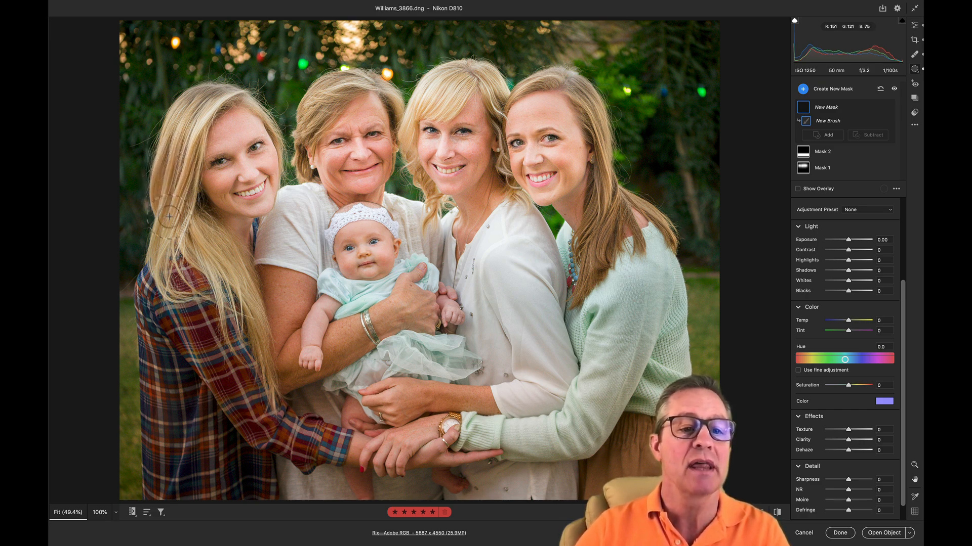
- Paint the tint over the long blonde hair of the woman in plaid and increase the tint's saturation
{"action": "left_click", "coordinate": [159, 178]}
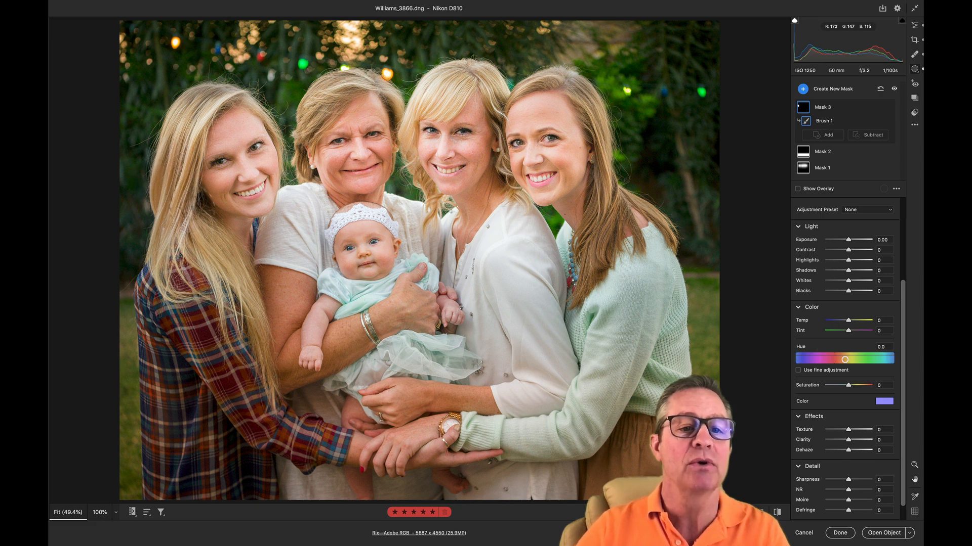
{"action": "left_click", "coordinate": [886, 402]}
{"action": "left_click_drag", "start_coordinate": [496, 158], "coordinate": [456, 178]}
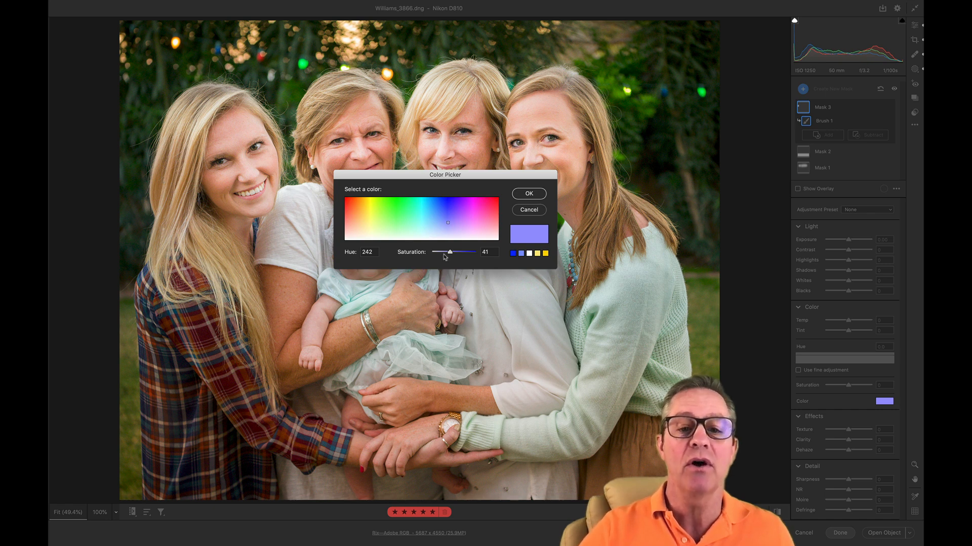
{"action": "left_click_drag", "start_coordinate": [450, 255], "coordinate": [475, 254]}
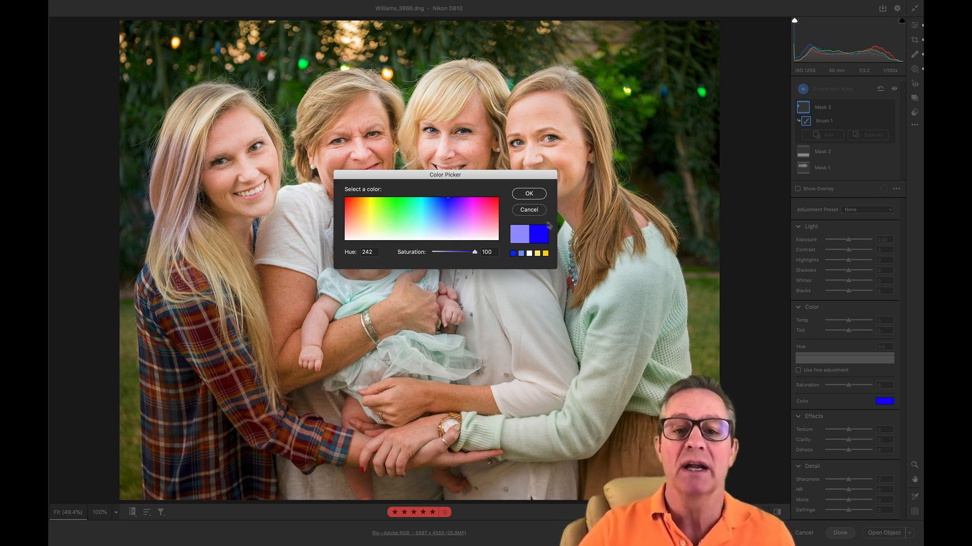
{"action": "left_click_drag", "start_coordinate": [474, 251], "coordinate": [456, 260]}
{"action": "left_click", "coordinate": [529, 194]}
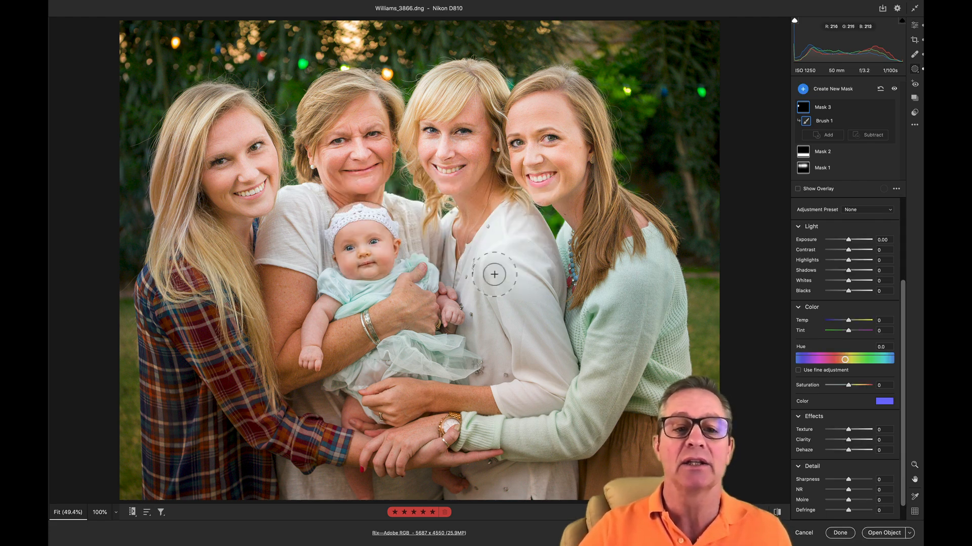
- Compare the blonde hair up close with and without the tint mask, and close the portrait without saving the edits
{"action": "key", "text": "super+equal"}
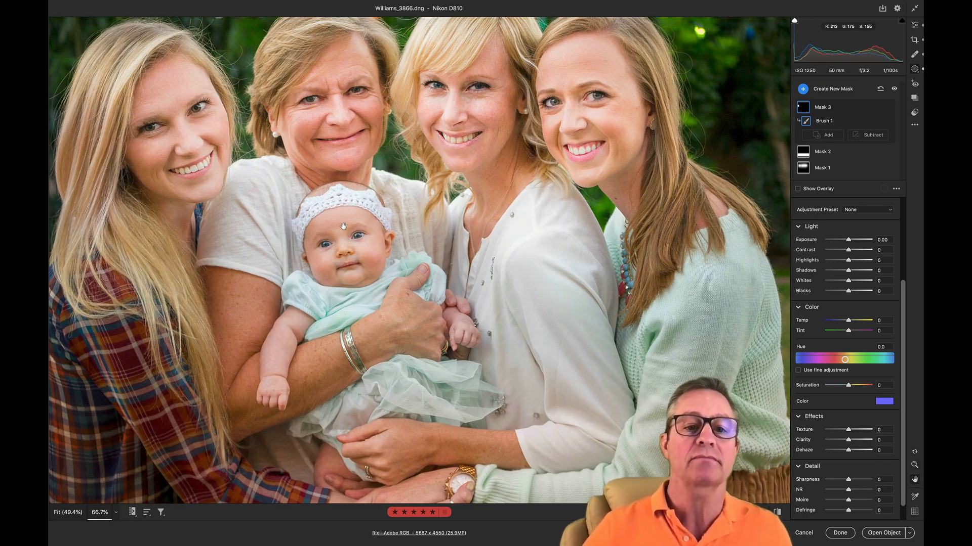
{"action": "left_click_drag", "start_coordinate": [344, 227], "coordinate": [729, 355]}
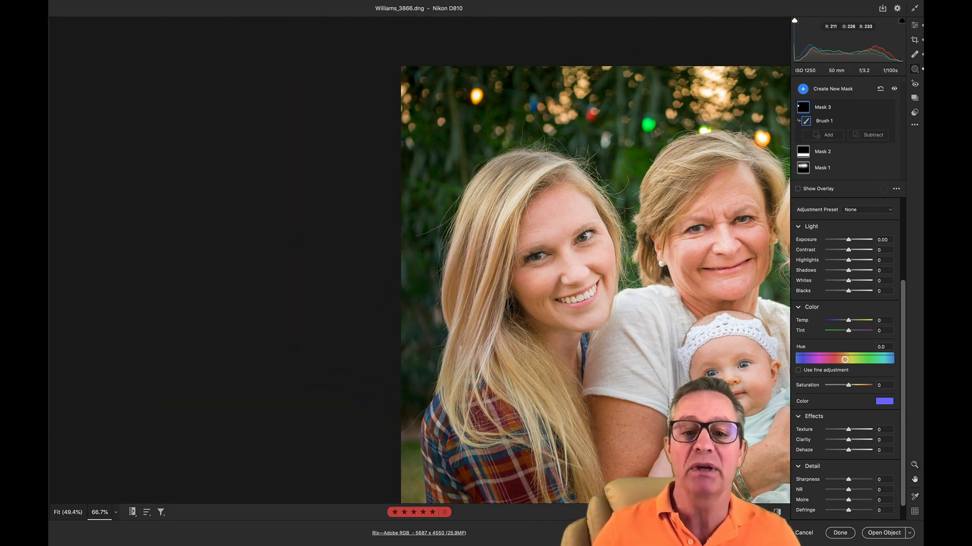
{"action": "key", "text": "super+z"}
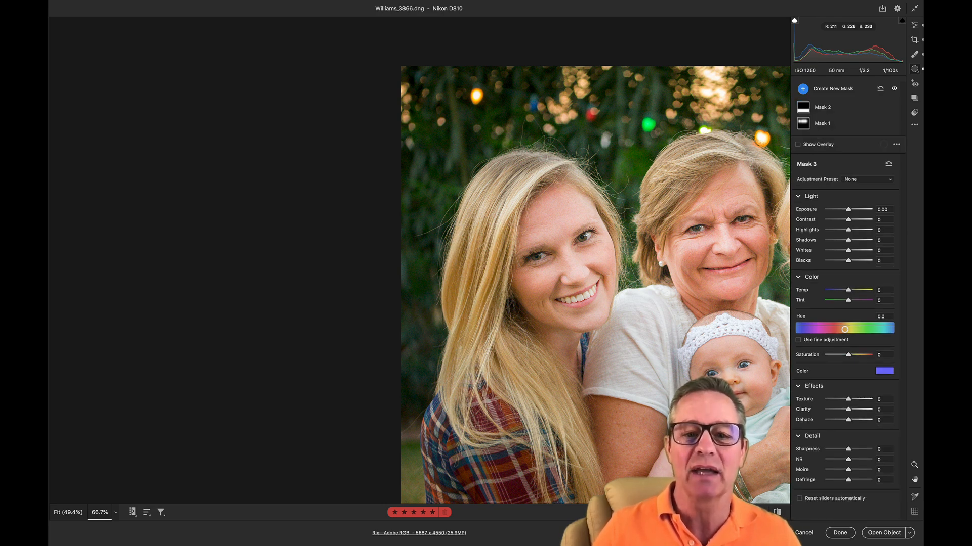
{"action": "key", "text": "super+shift+z"}
{"action": "key", "text": "super+z"}
{"action": "key", "text": "super+shift+z"}
{"action": "key", "text": "super+z"}
{"action": "key", "text": "super+shift+z"}
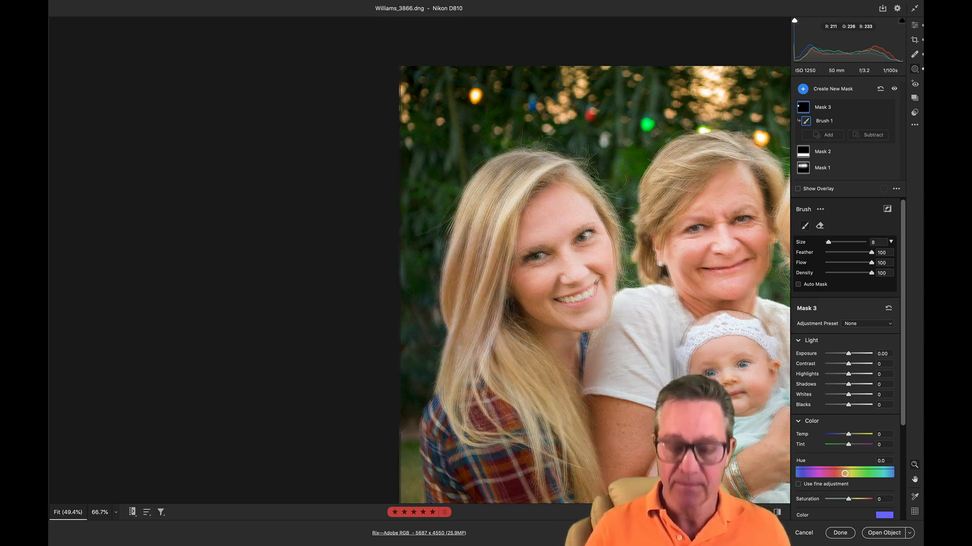
{"action": "key", "text": "super+0"}
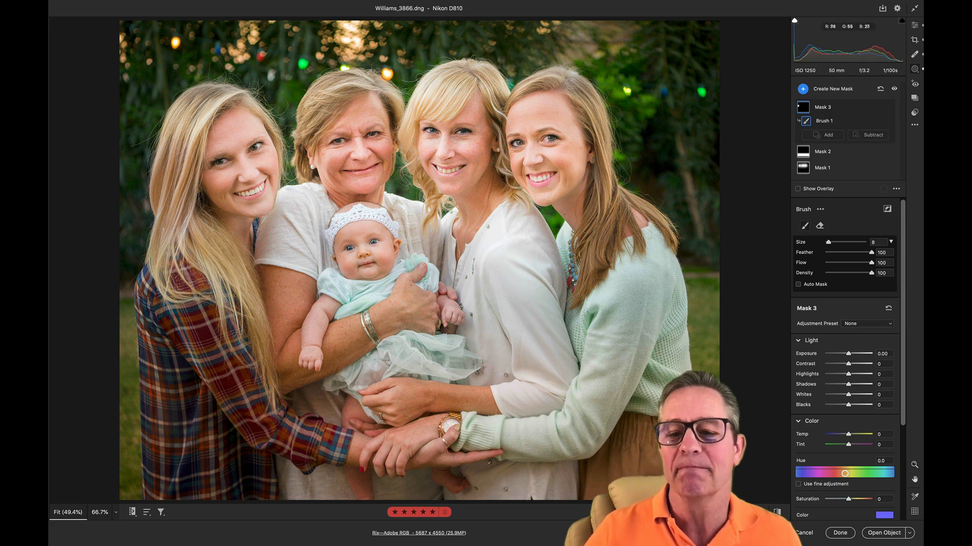
{"action": "left_click", "coordinate": [809, 530]}
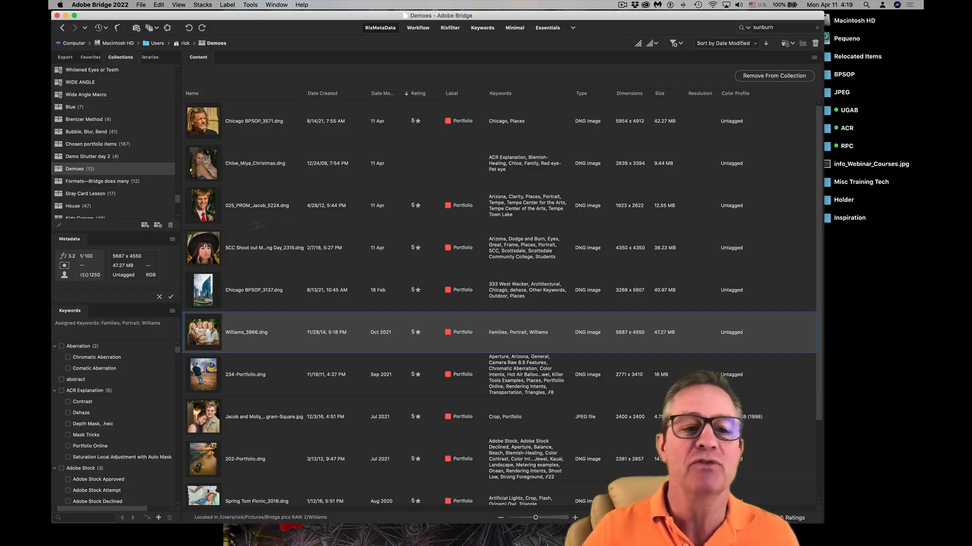
- Open SCC Shoot out Metering Day_2315.dng in Camera Raw and display its masks
{"action": "left_click", "coordinate": [228, 259]}
{"action": "key", "text": "super+r"}
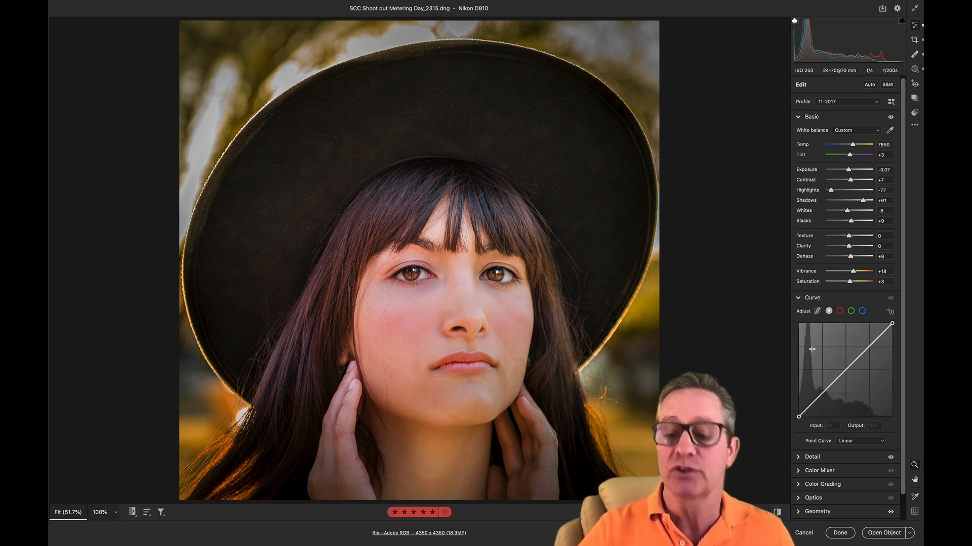
{"action": "key", "text": "m"}
- Set the masking tint colour to a light green with hue 123 and saturation 51
{"action": "scroll", "coordinate": [834, 369], "scroll_direction": "down", "scroll_amount": 8}
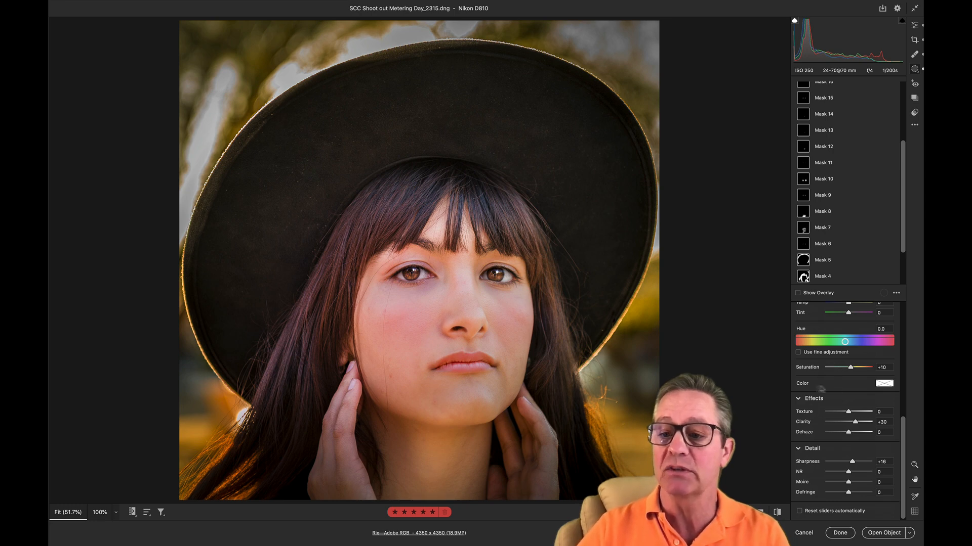
{"action": "left_click", "coordinate": [884, 385]}
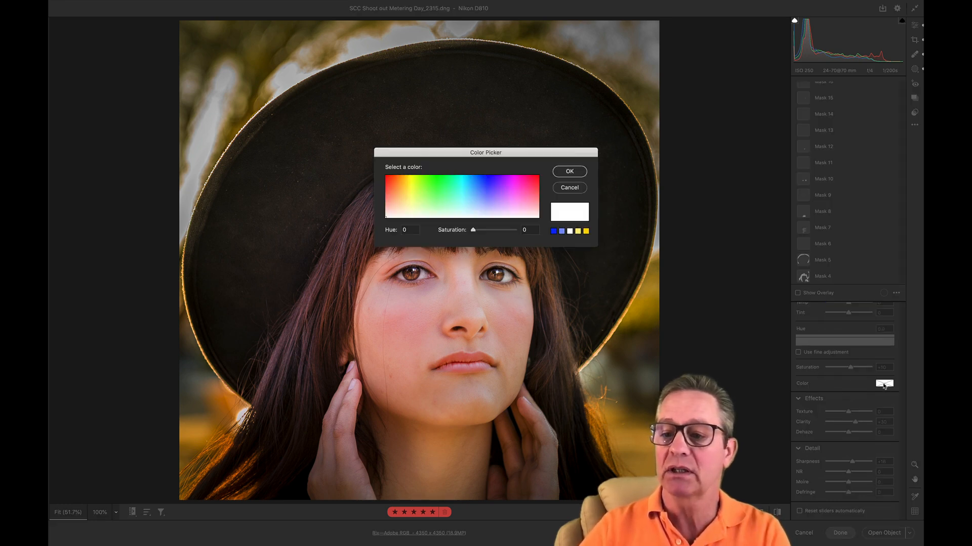
{"action": "left_click_drag", "start_coordinate": [485, 160], "coordinate": [618, 148]}
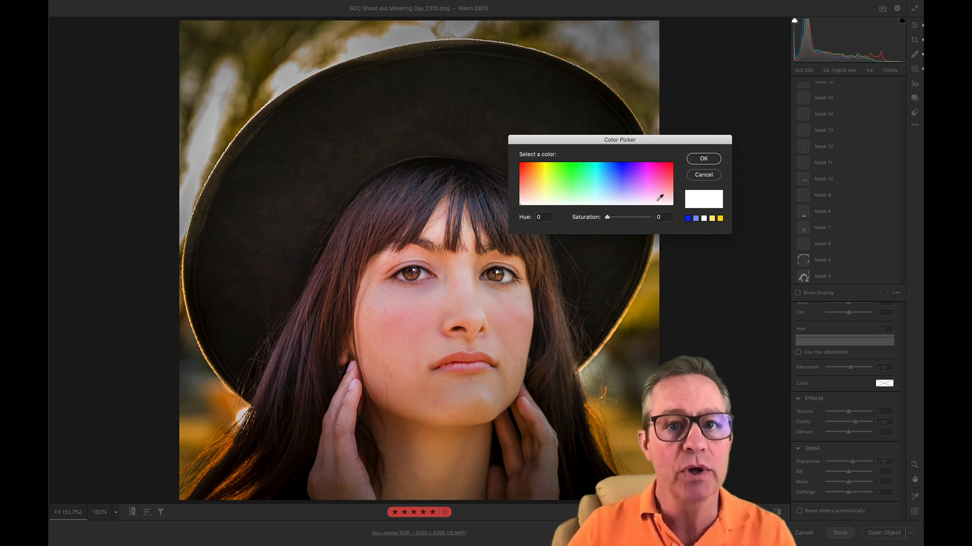
{"action": "left_click", "coordinate": [574, 181]}
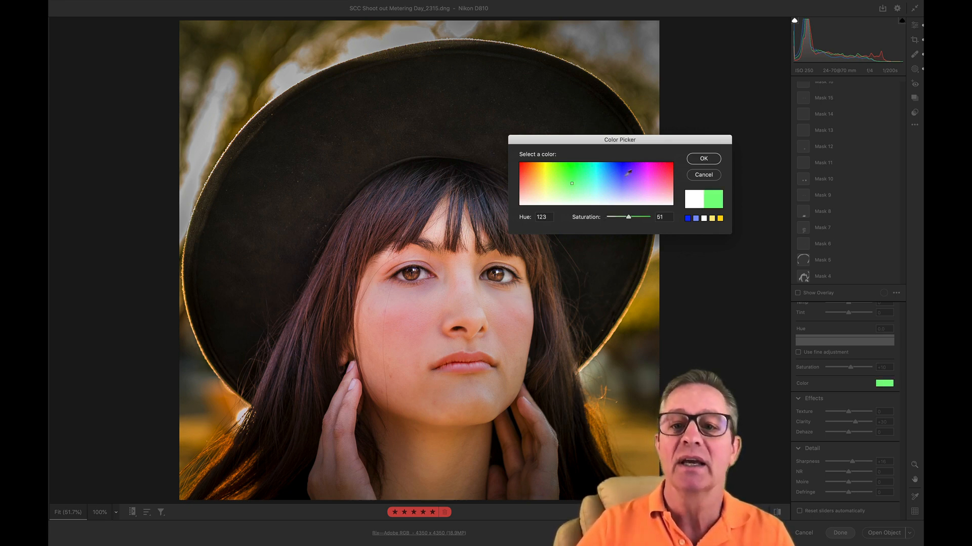
{"action": "left_click", "coordinate": [702, 159]}
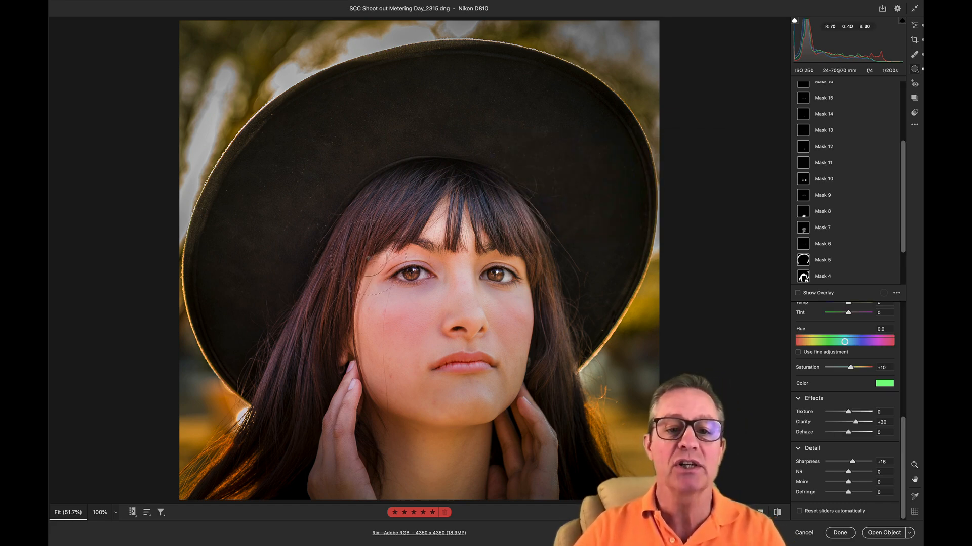
- Brush a new mask down the reddish side of the woman's face and tint it green with hue 122 and saturation 44
{"action": "mouse_move", "coordinate": [393, 220]}
{"action": "left_mouse_down"}
{"action": "mouse_move", "coordinate": [344, 311]}
{"action": "mouse_move", "coordinate": [339, 442]}
{"action": "left_mouse_up"}
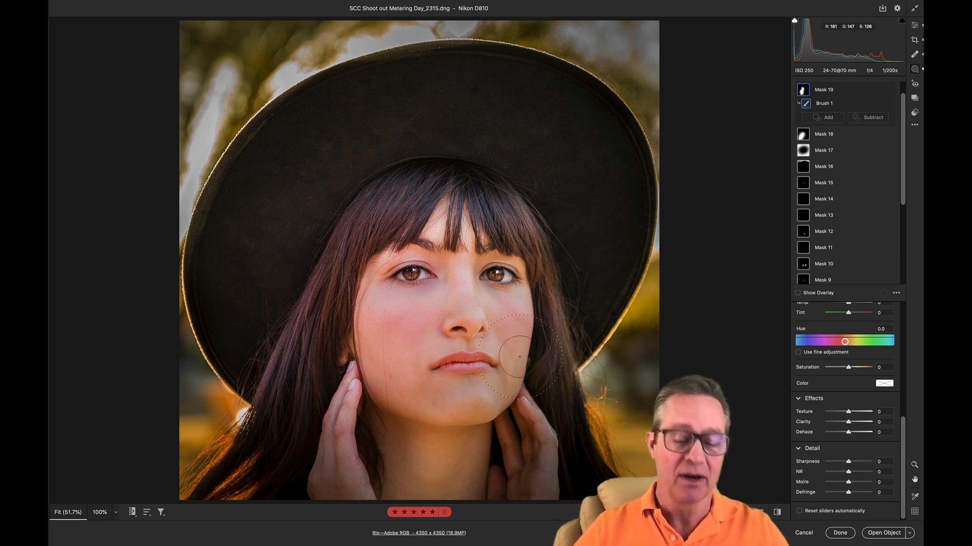
{"action": "scroll", "coordinate": [844, 341], "scroll_direction": "up", "scroll_amount": 10}
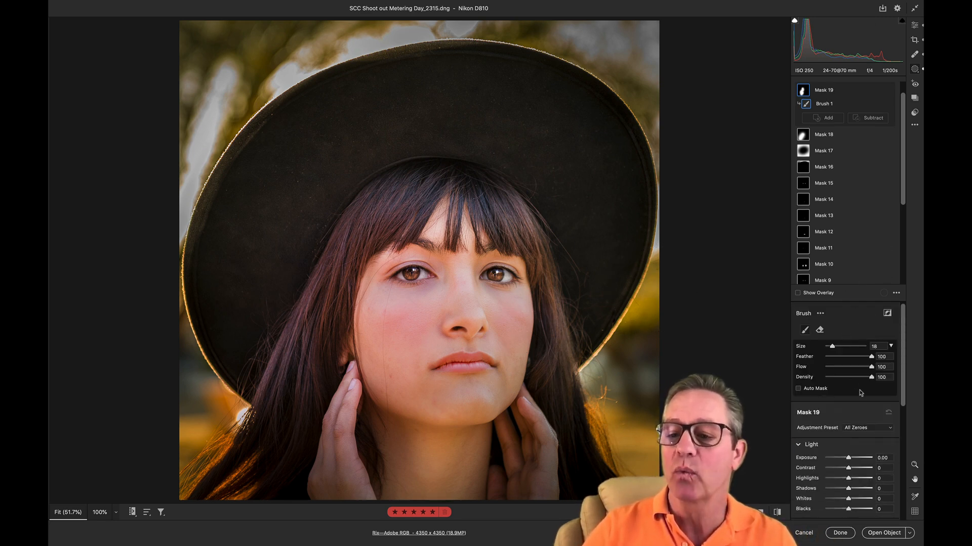
{"action": "scroll", "coordinate": [860, 391], "scroll_direction": "down", "scroll_amount": 1}
{"action": "scroll", "coordinate": [843, 405], "scroll_direction": "down", "scroll_amount": 10}
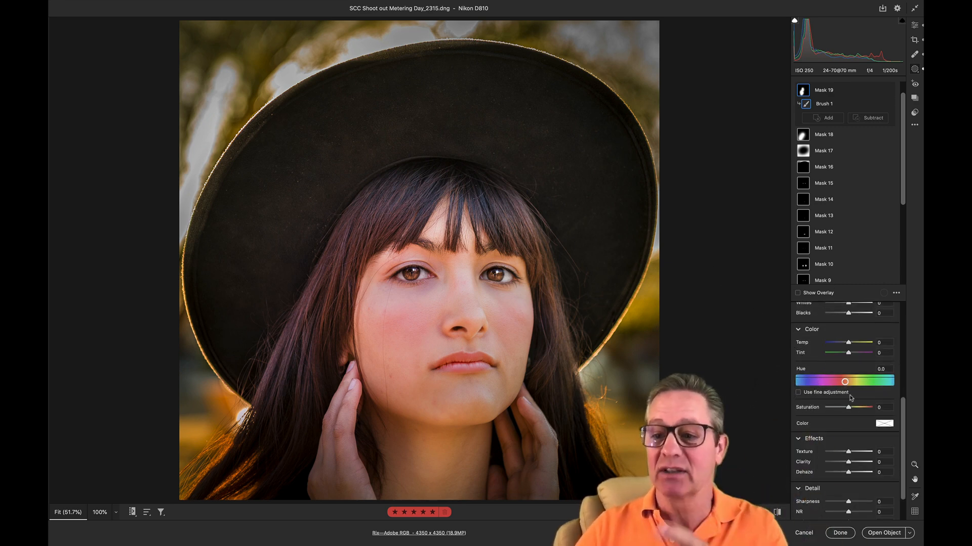
{"action": "left_click", "coordinate": [882, 424]}
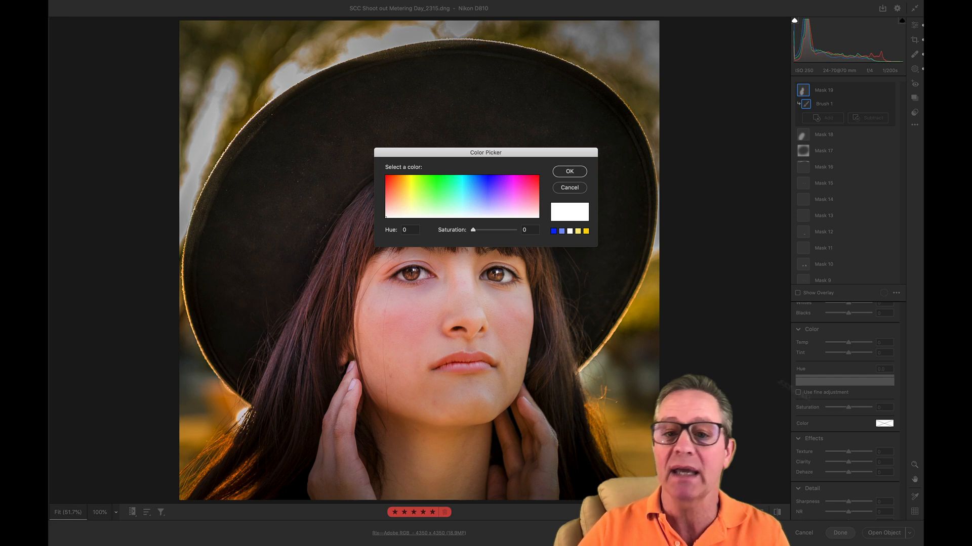
{"action": "left_click", "coordinate": [437, 199]}
{"action": "left_click", "coordinate": [566, 171]}
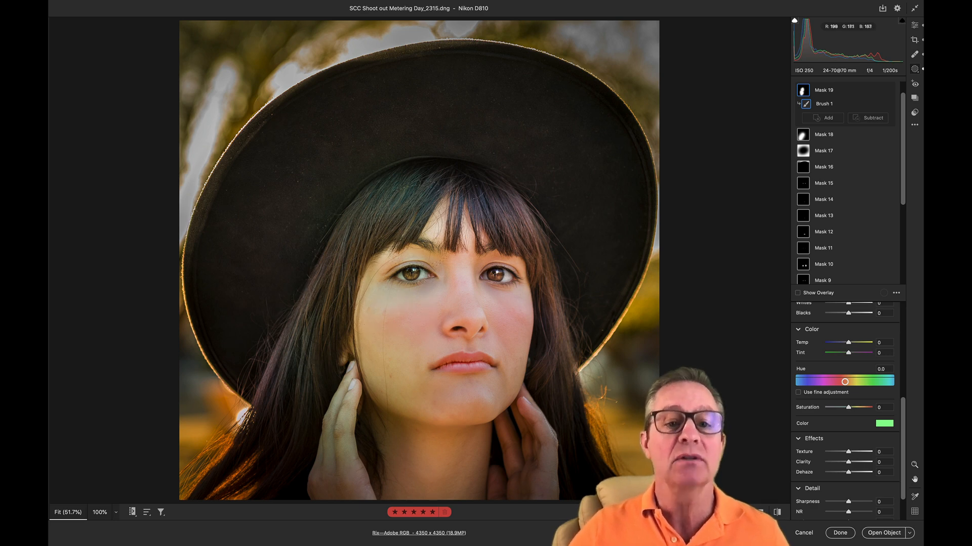
- Reduce the saturation of the face mask's green tint to 19
{"action": "left_click", "coordinate": [883, 424]}
{"action": "left_click_drag", "start_coordinate": [573, 153], "coordinate": [581, 98]}
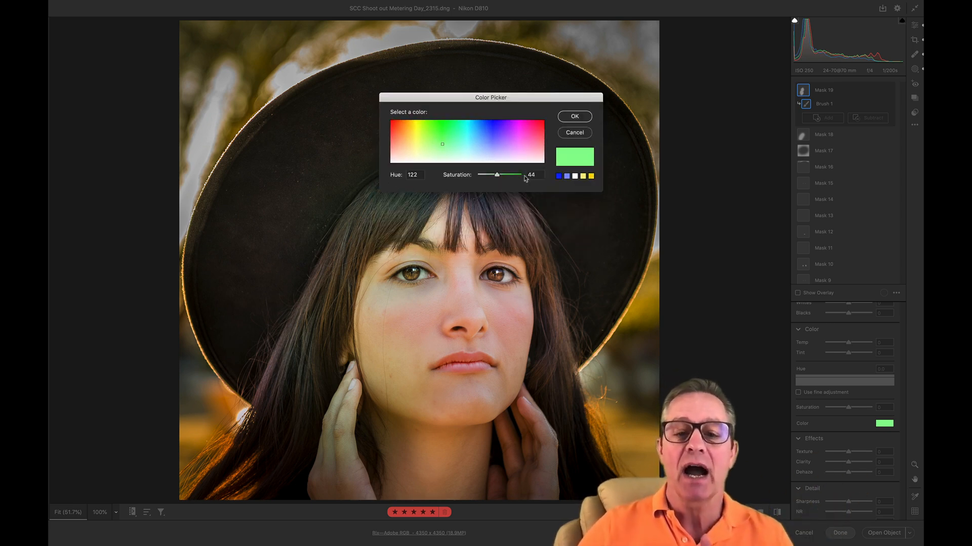
{"action": "left_click_drag", "start_coordinate": [497, 176], "coordinate": [487, 177]}
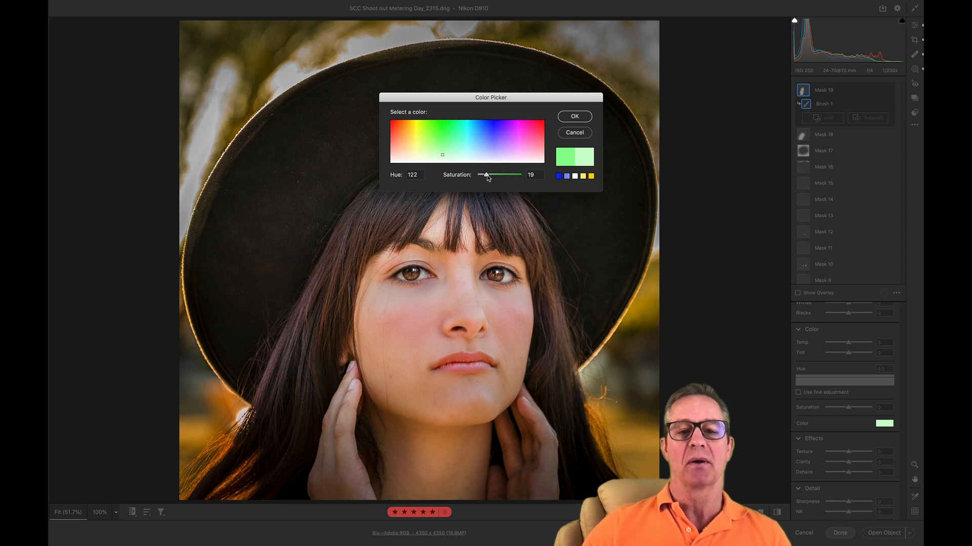
{"action": "left_click", "coordinate": [574, 117]}
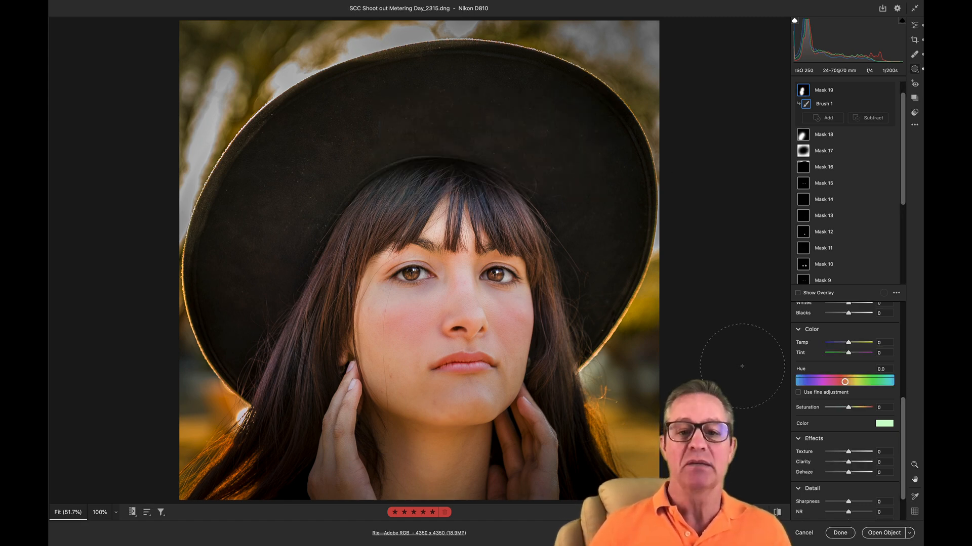
- Compare the face with and without the green-tinted mask by repeatedly deleting the mask and undoing the deletion
{"action": "key", "text": "Delete"}
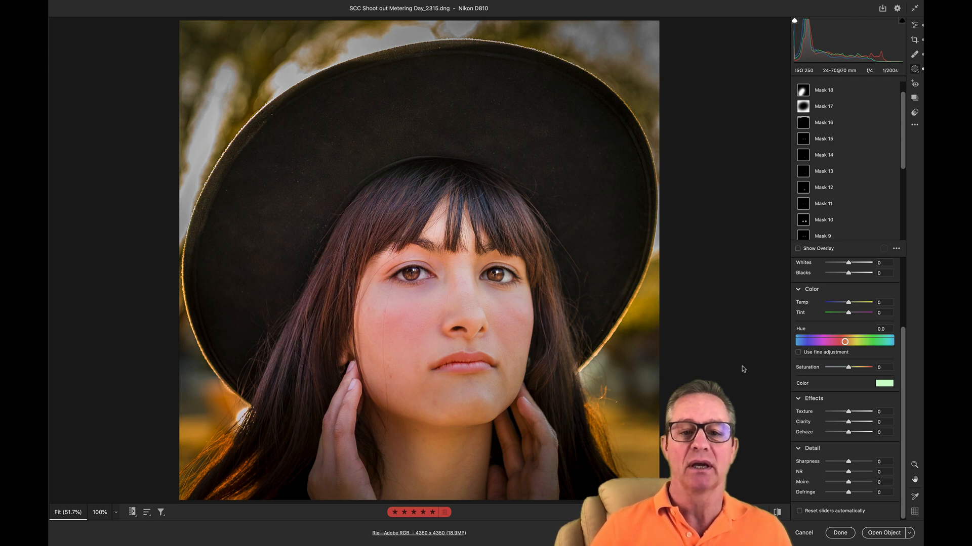
{"action": "key", "text": "ctrl+z"}
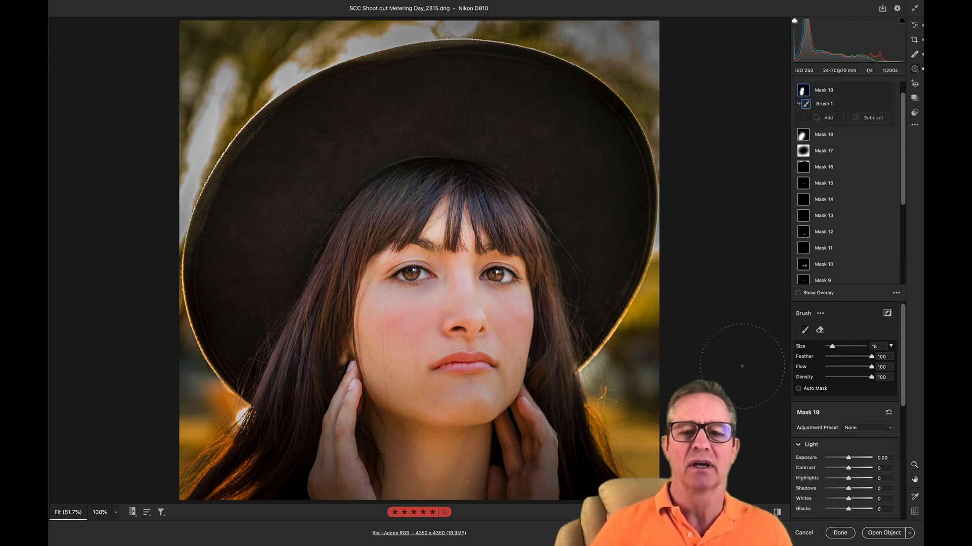
{"action": "key", "text": "Delete"}
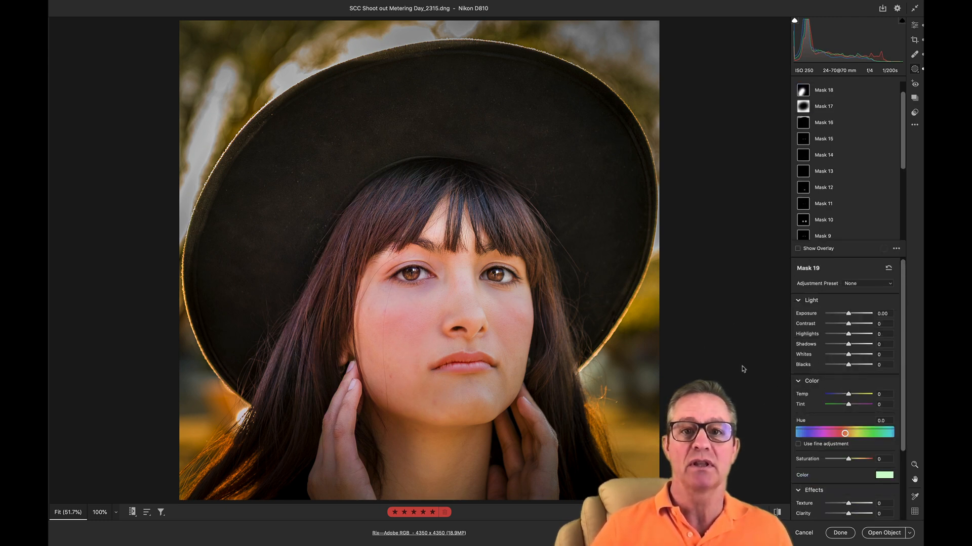
{"action": "key", "text": "ctrl+z"}
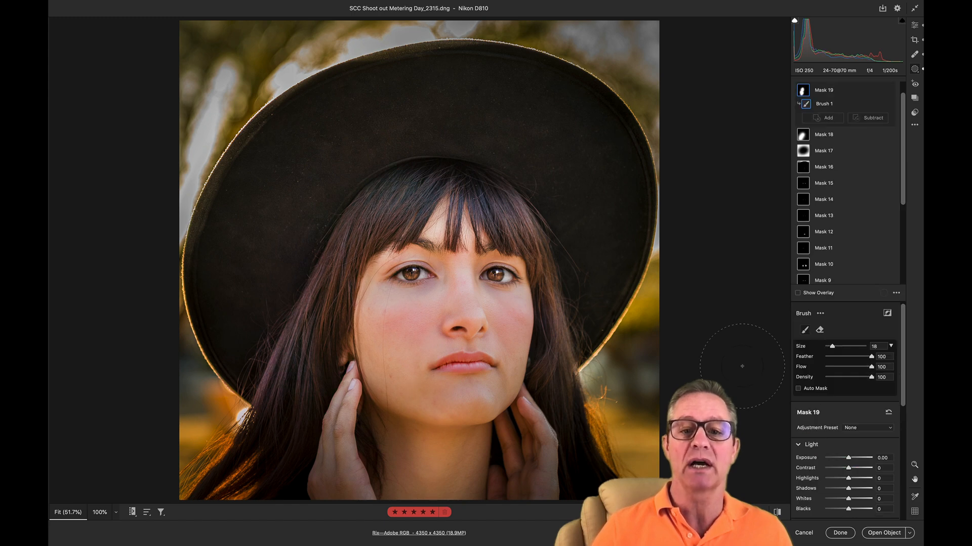
{"action": "key", "text": "Delete"}
{"action": "key", "text": "ctrl+z"}
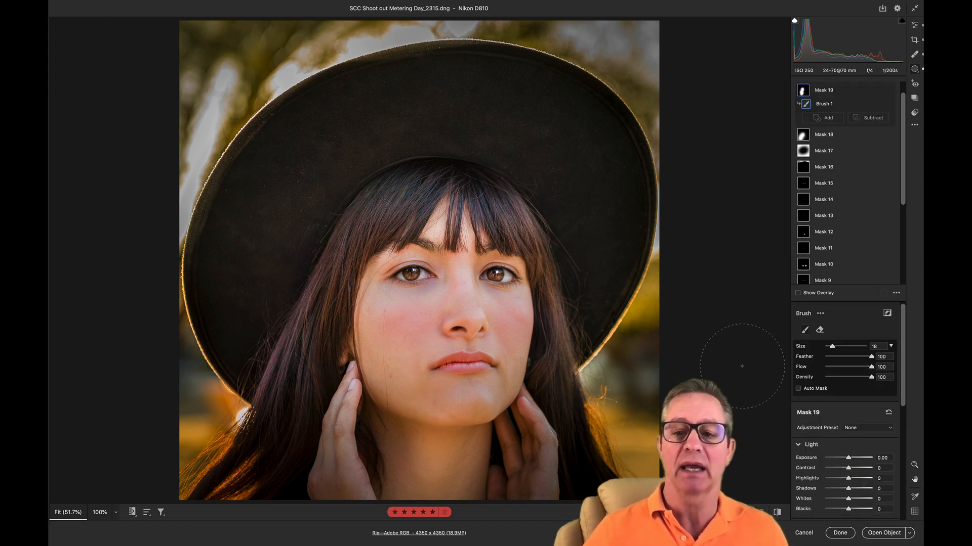
- Enlarge the brush to size 28, start a new brush mask and set its tint to pink with hue 333 and saturation 57
{"action": "scroll", "coordinate": [740, 368], "scroll_direction": "up", "scroll_amount": 3}
{"action": "scroll", "coordinate": [734, 368], "scroll_direction": "up", "scroll_amount": 2}
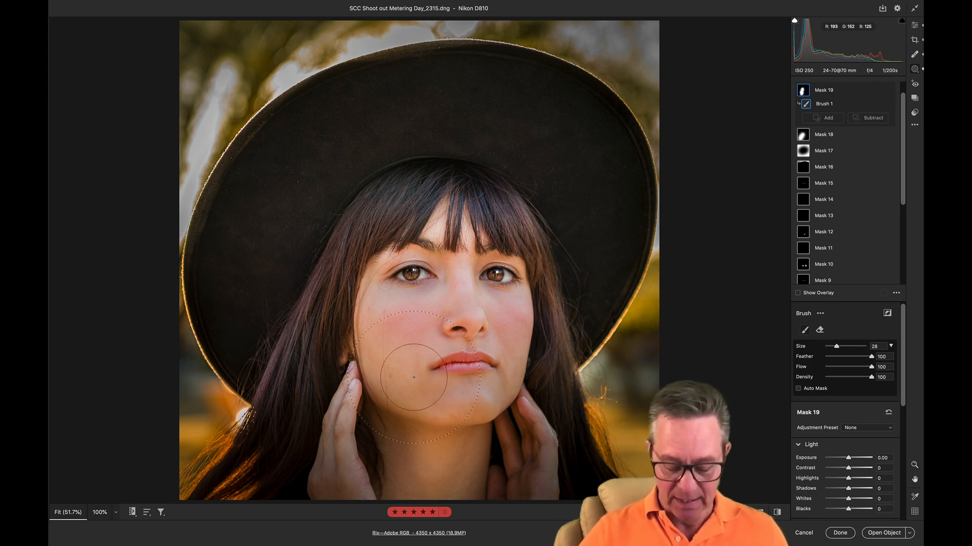
{"action": "key", "text": "k"}
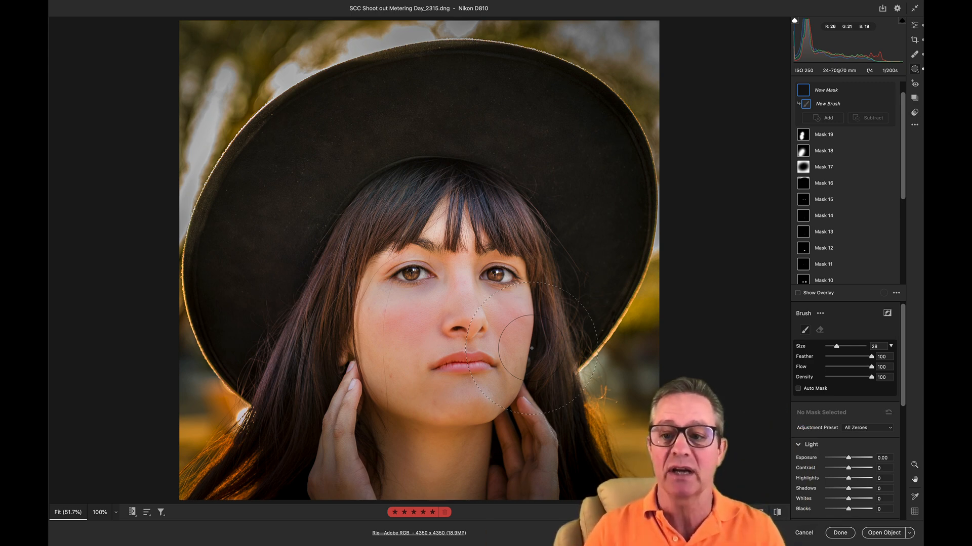
{"action": "scroll", "coordinate": [871, 445], "scroll_direction": "down", "scroll_amount": 5}
{"action": "left_click", "coordinate": [886, 498]}
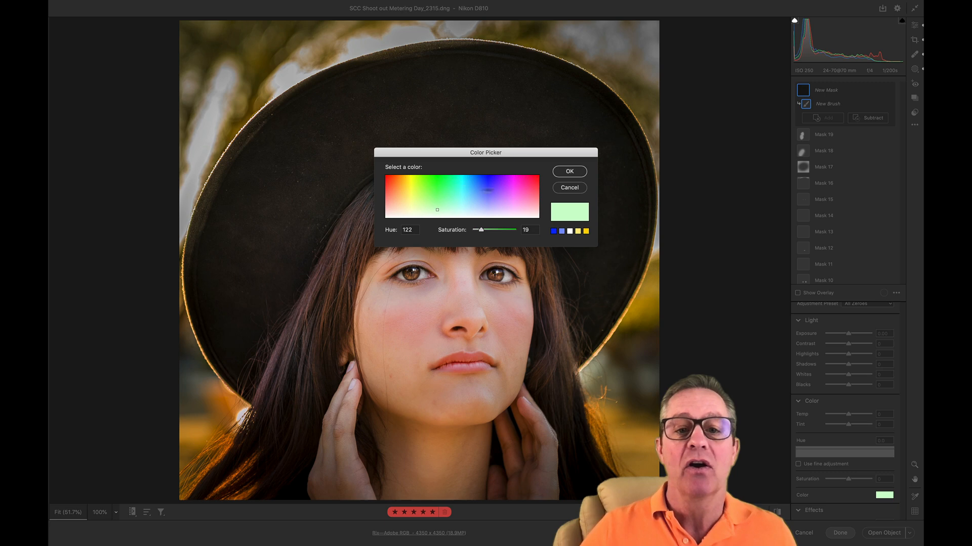
{"action": "left_click", "coordinate": [519, 195]}
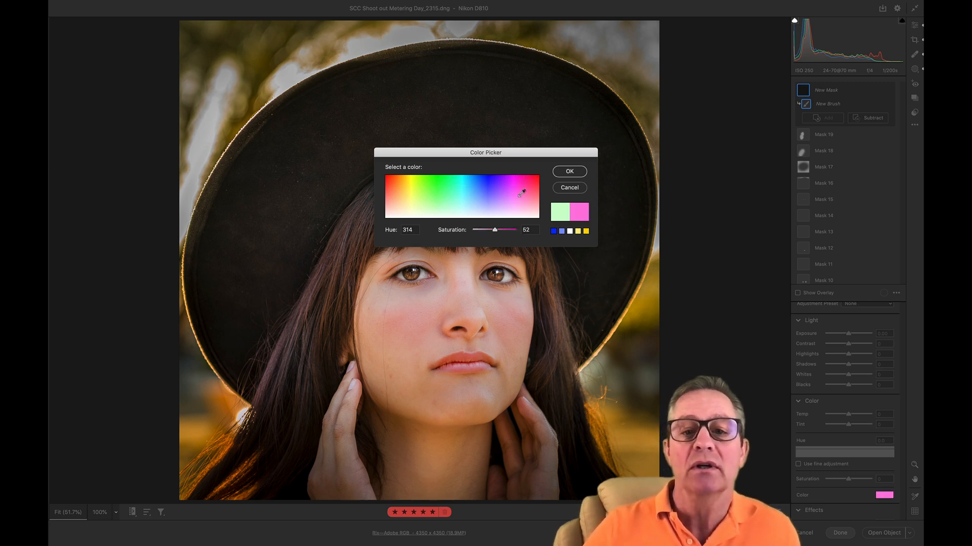
{"action": "left_click", "coordinate": [528, 192]}
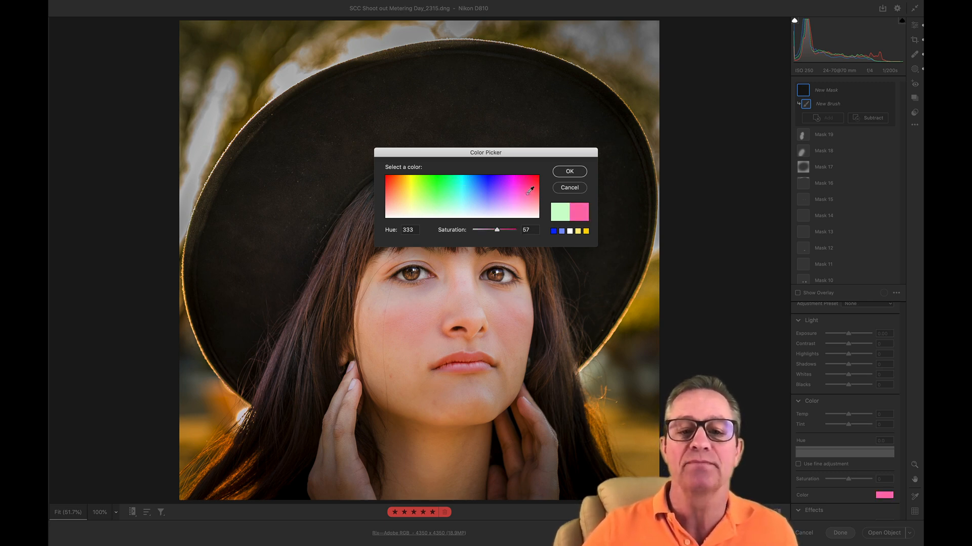
{"action": "left_click", "coordinate": [567, 171]}
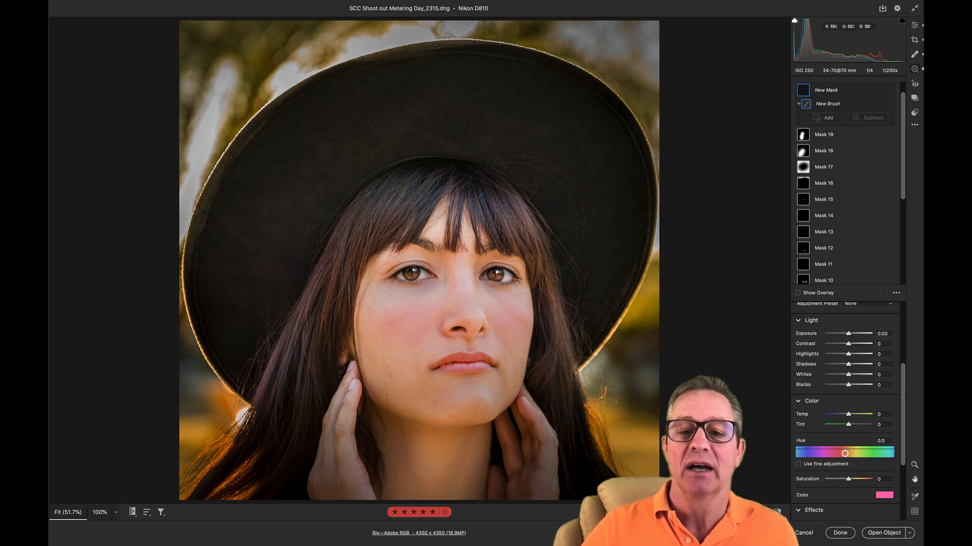
- Shrink the brush to size 12 and paint the pink tint over both of the woman's cheeks
{"action": "key", "text": "bracketleft"}
{"action": "key", "text": "bracketleft"}
{"action": "key", "text": "bracketleft"}
{"action": "key", "text": "bracketleft"}
{"action": "key", "text": "bracketleft"}
{"action": "key", "text": "bracketleft"}
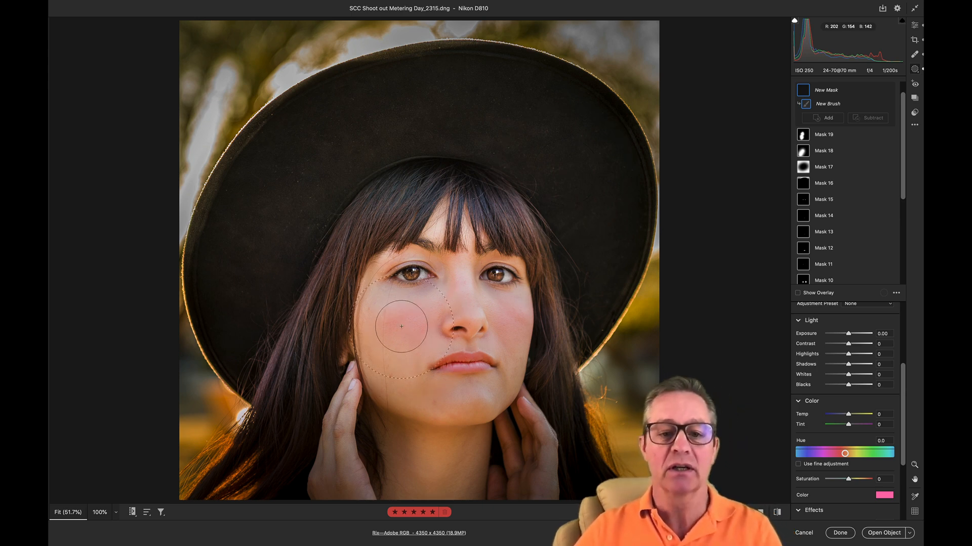
{"action": "key", "text": "bracketleft"}
{"action": "key", "text": "bracketleft"}
{"action": "key", "text": "bracketleft"}
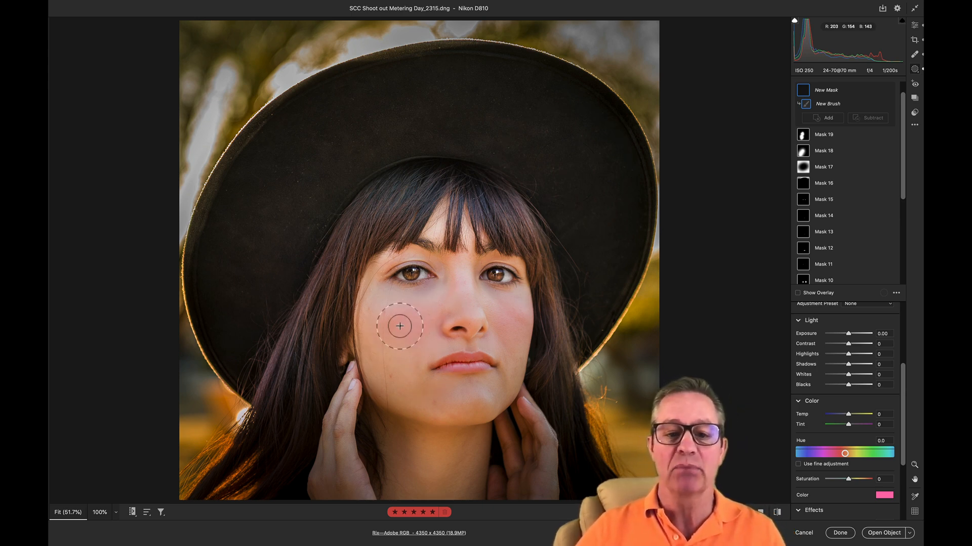
{"action": "key", "text": "bracketright"}
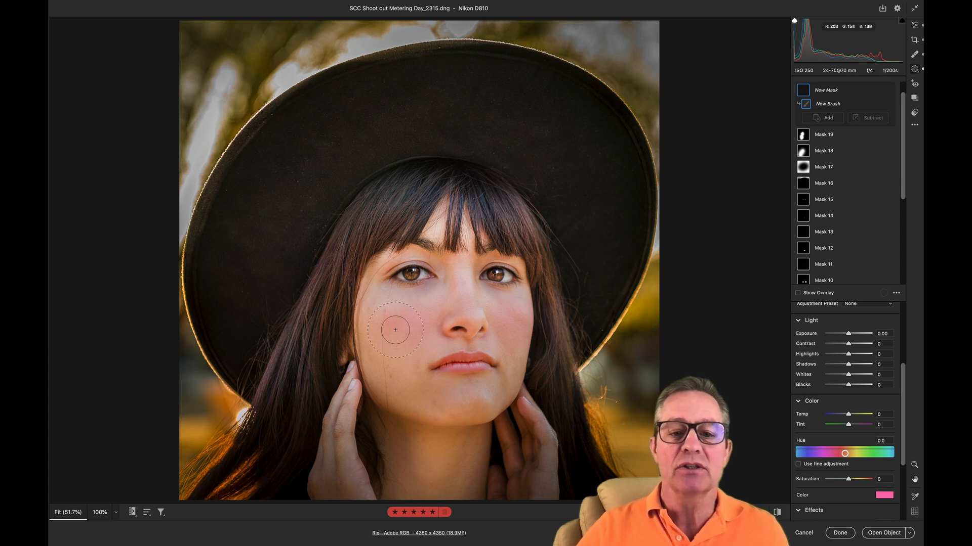
{"action": "left_click_drag", "start_coordinate": [402, 328], "coordinate": [425, 327]}
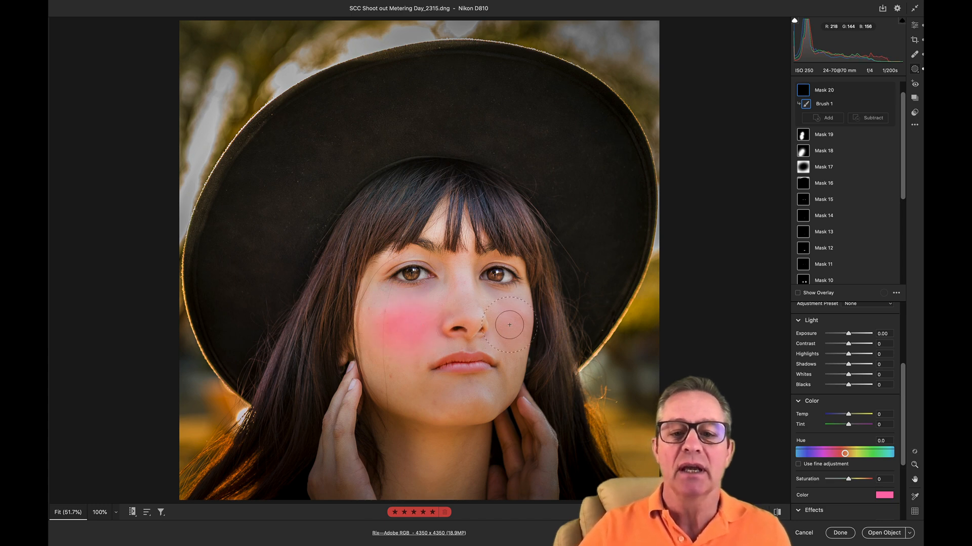
{"action": "left_click_drag", "start_coordinate": [513, 322], "coordinate": [516, 328]}
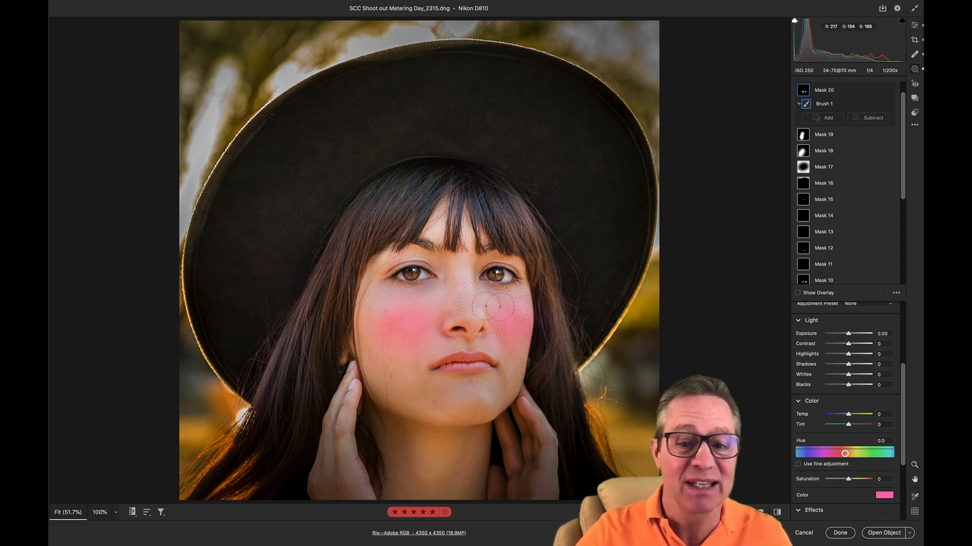
- Lower the saturation of the pink cheek tint to 15, keeping its hue at 333
{"action": "left_click", "coordinate": [886, 497]}
{"action": "left_click_drag", "start_coordinate": [557, 153], "coordinate": [563, 115]}
{"action": "left_click_drag", "start_coordinate": [503, 193], "coordinate": [486, 194]}
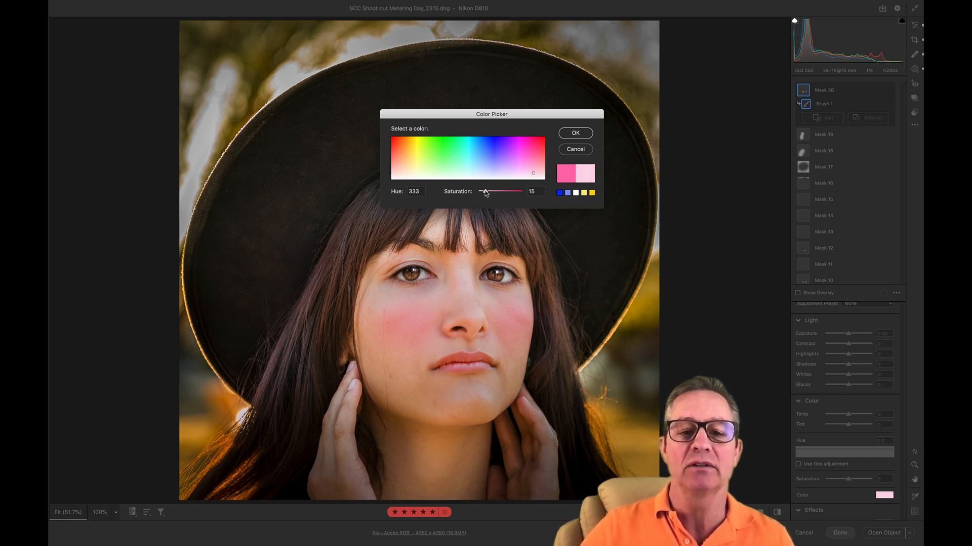
{"action": "left_click", "coordinate": [572, 132]}
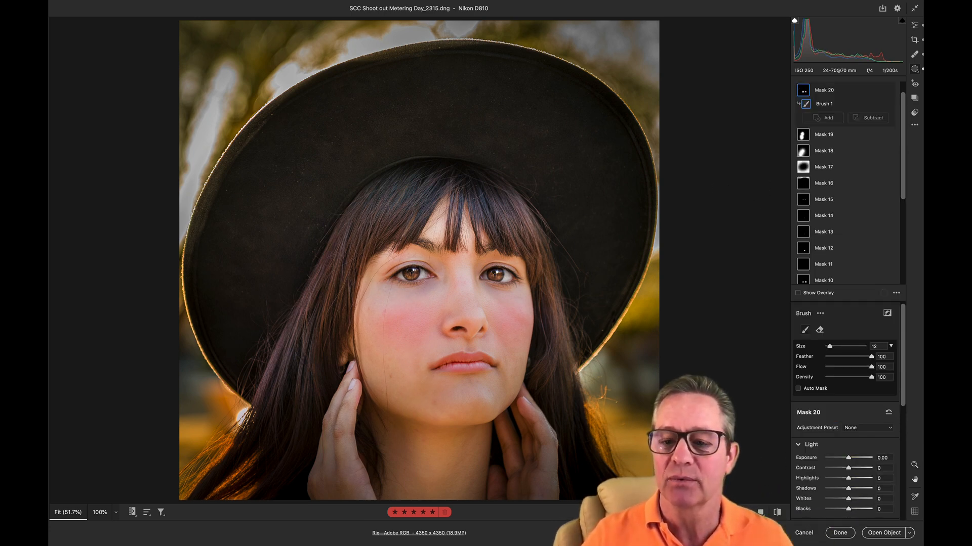
- Close the portrait without saving its edits and open Chicago BPSOP_3571.dng in Camera Raw
{"action": "left_click", "coordinate": [804, 533]}
{"action": "left_click", "coordinate": [205, 123]}
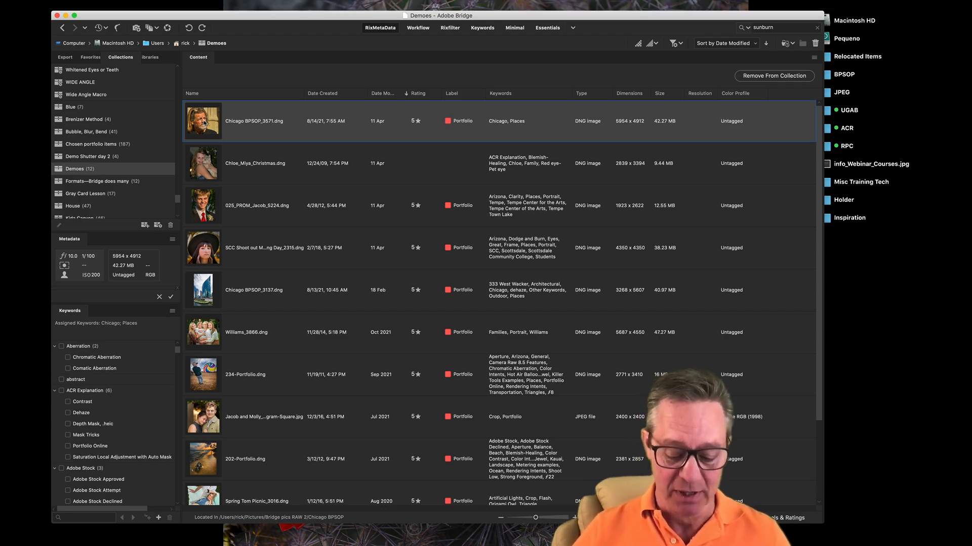
{"action": "double_click", "coordinate": [205, 124]}
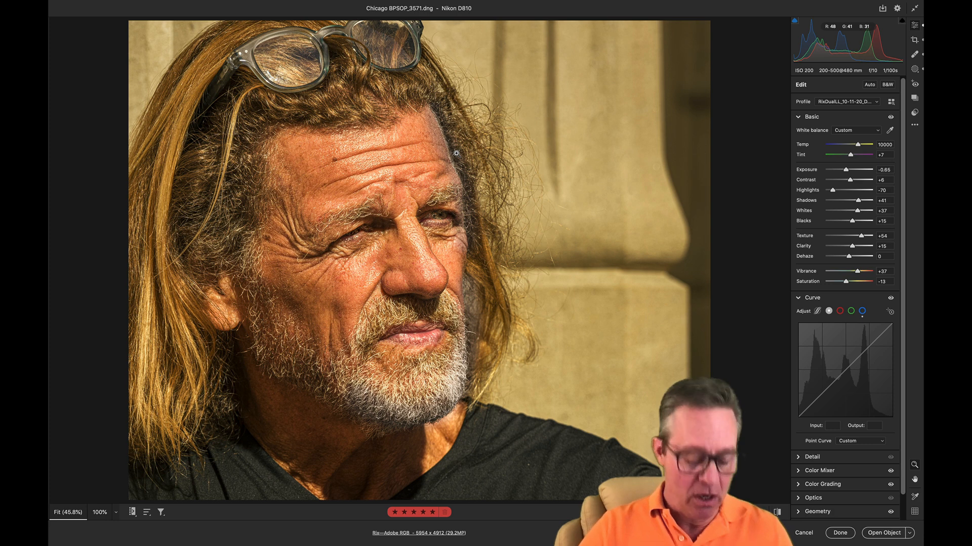
- Collapse the edit sections and leave only the Curve section expanded
{"action": "left_click", "coordinate": [802, 121]}
{"action": "left_click", "coordinate": [798, 132]}
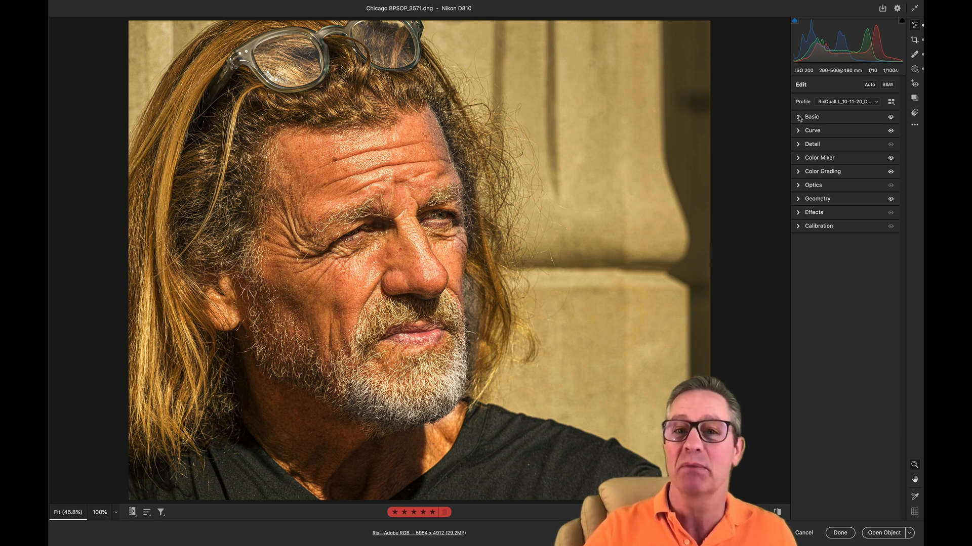
{"action": "left_click", "coordinate": [823, 133]}
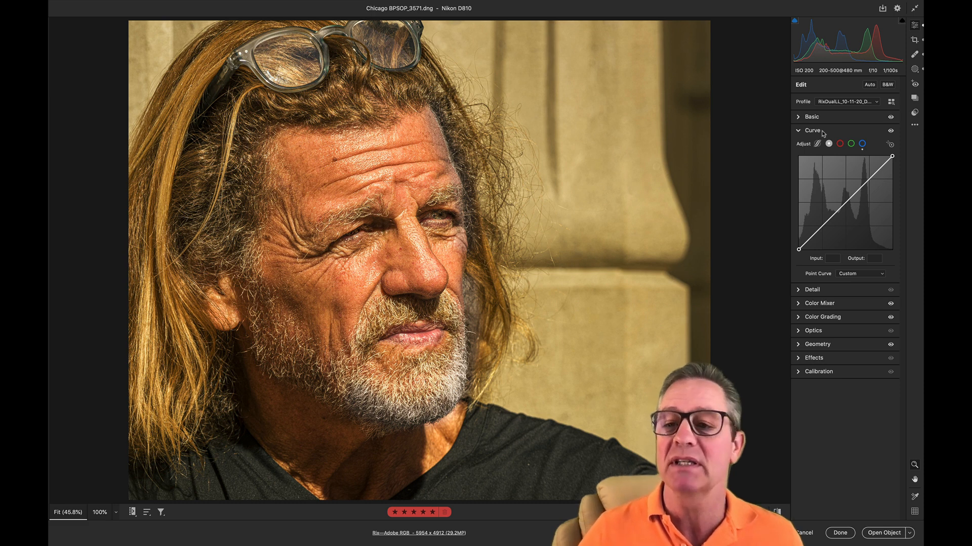
{"action": "left_click", "coordinate": [802, 132]}
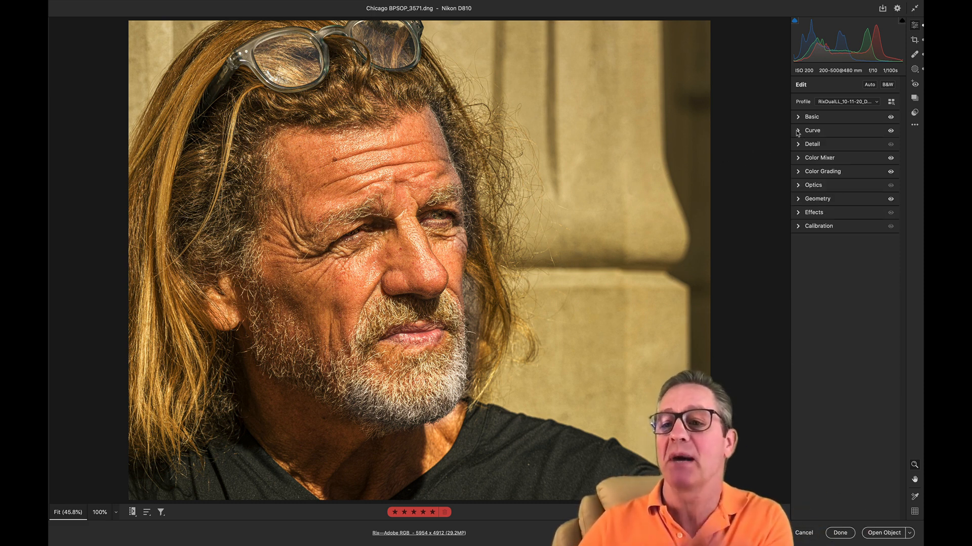
{"action": "left_click", "coordinate": [797, 131]}
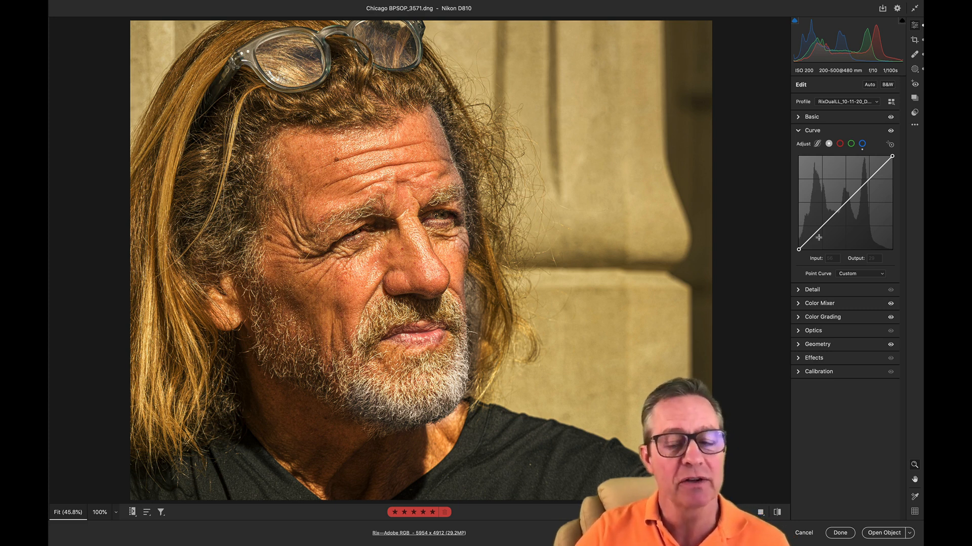
- Switch to the parametric curve and darken the long-haired man's portrait by setting Shadows to -45
{"action": "left_click", "coordinate": [817, 144]}
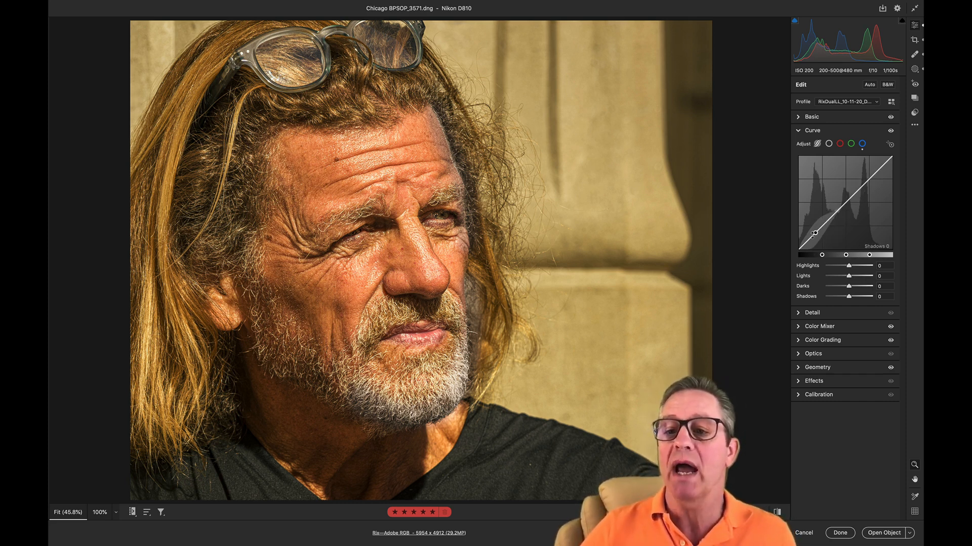
{"action": "left_click_drag", "start_coordinate": [813, 234], "coordinate": [814, 241]}
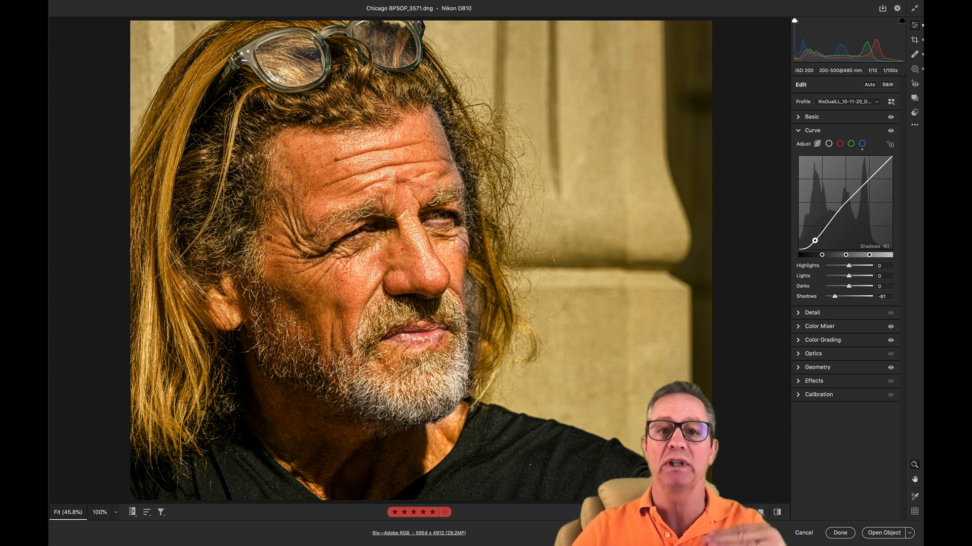
{"action": "mouse_move", "coordinate": [815, 241]}
{"action": "left_mouse_down"}
{"action": "mouse_move", "coordinate": [814, 222]}
{"action": "mouse_move", "coordinate": [815, 238]}
{"action": "left_mouse_up"}
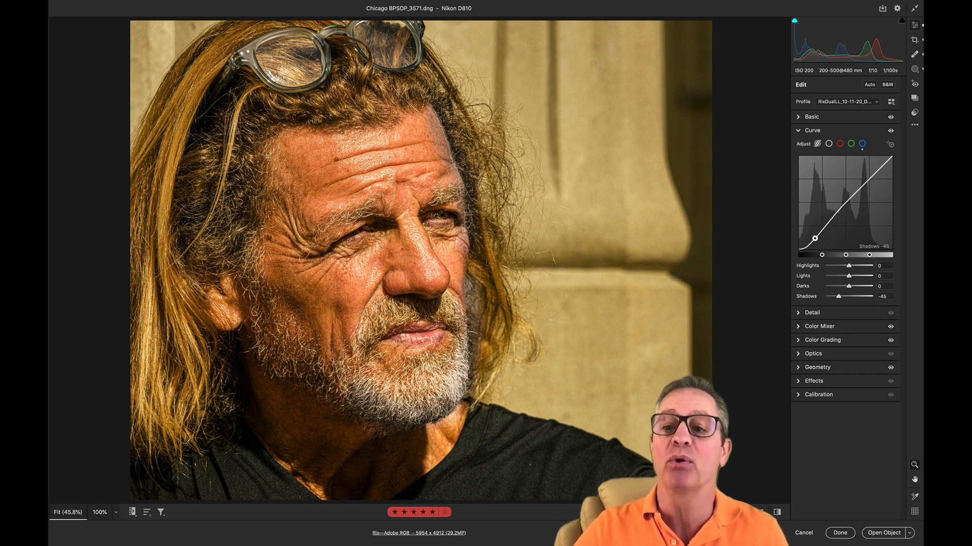
- Raise the parametric curve's Shadows to +100, and reset all adjustments on the portrait
{"action": "left_click_drag", "start_coordinate": [815, 238], "coordinate": [815, 223]}
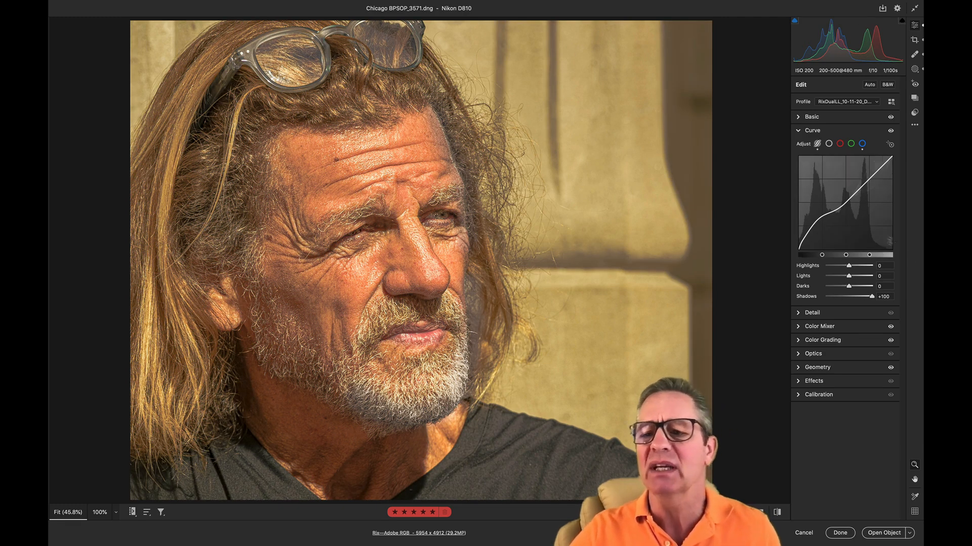
{"action": "key", "text": "alt"}
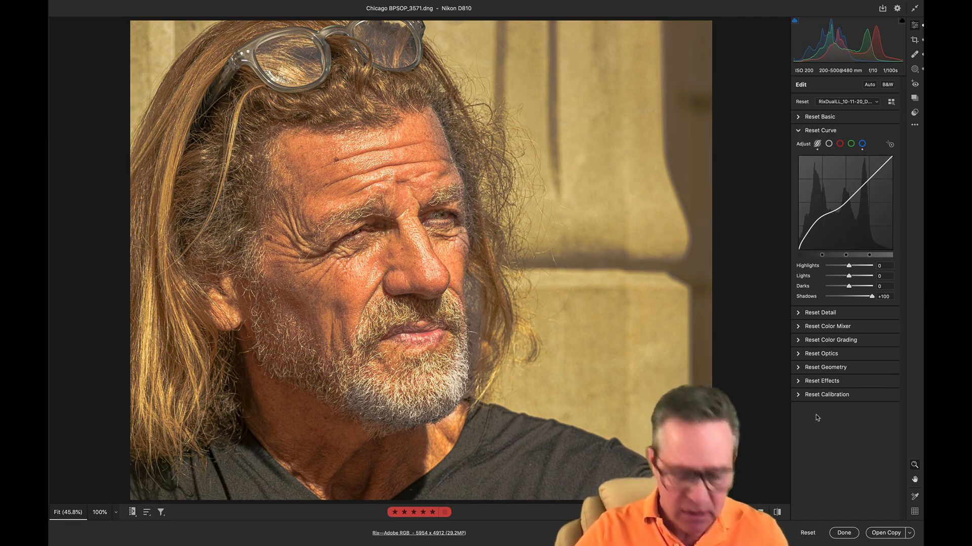
{"action": "left_click", "coordinate": [809, 533], "text": "alt"}
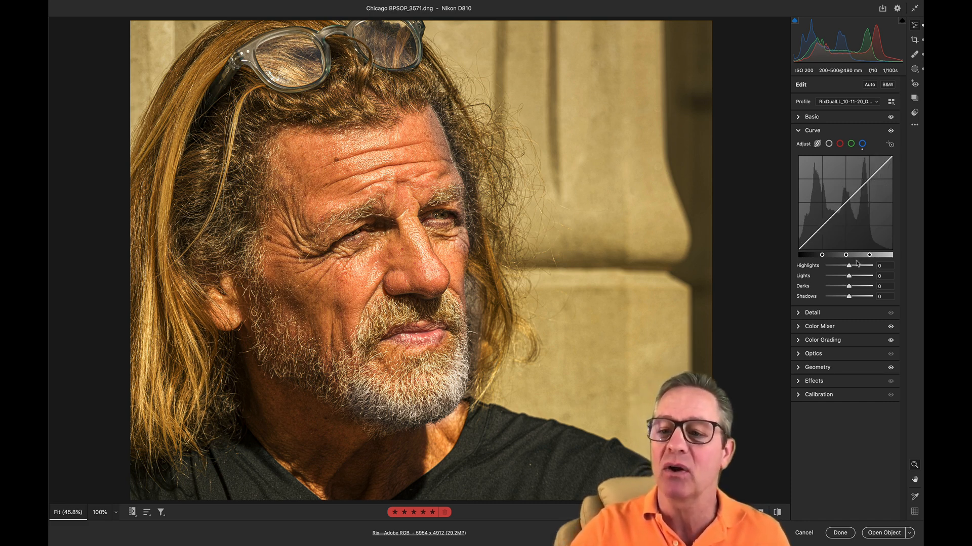
- Try Highlights at +2 with the parametric curve's midtone and highlight range dividers shifted toward the highlights, and reset the adjustments
{"action": "left_click_drag", "start_coordinate": [851, 268], "coordinate": [864, 269]}
{"action": "left_click_drag", "start_coordinate": [837, 272], "coordinate": [851, 271]}
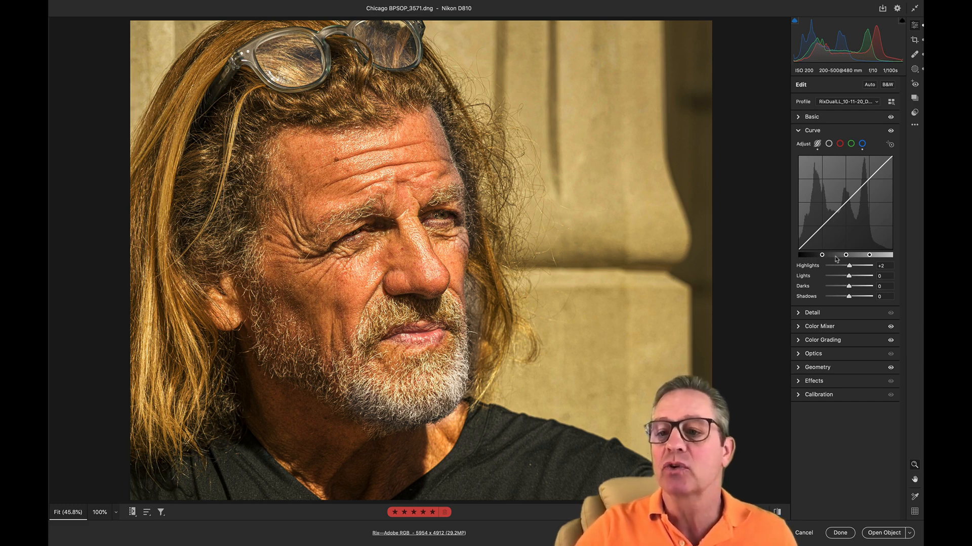
{"action": "mouse_move", "coordinate": [870, 258]}
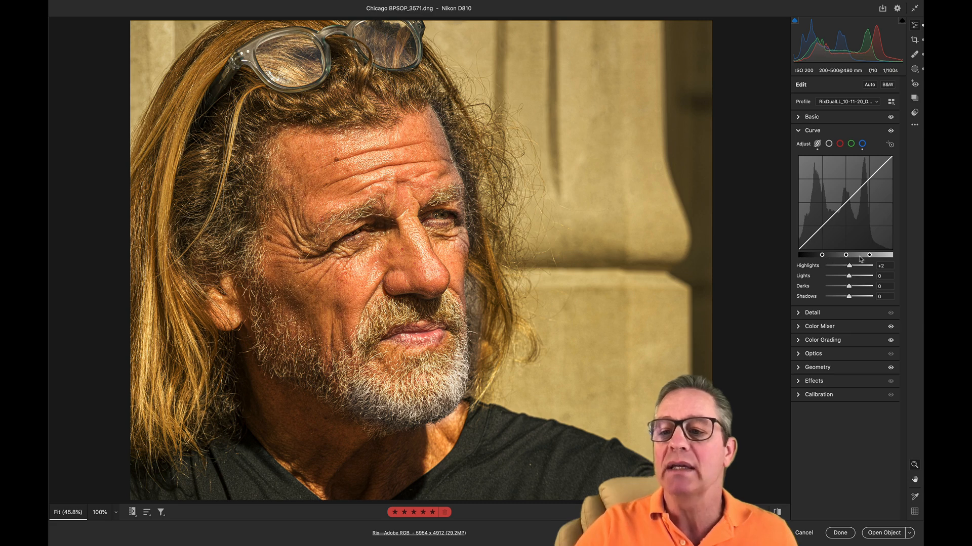
{"action": "left_click_drag", "start_coordinate": [869, 257], "coordinate": [883, 256]}
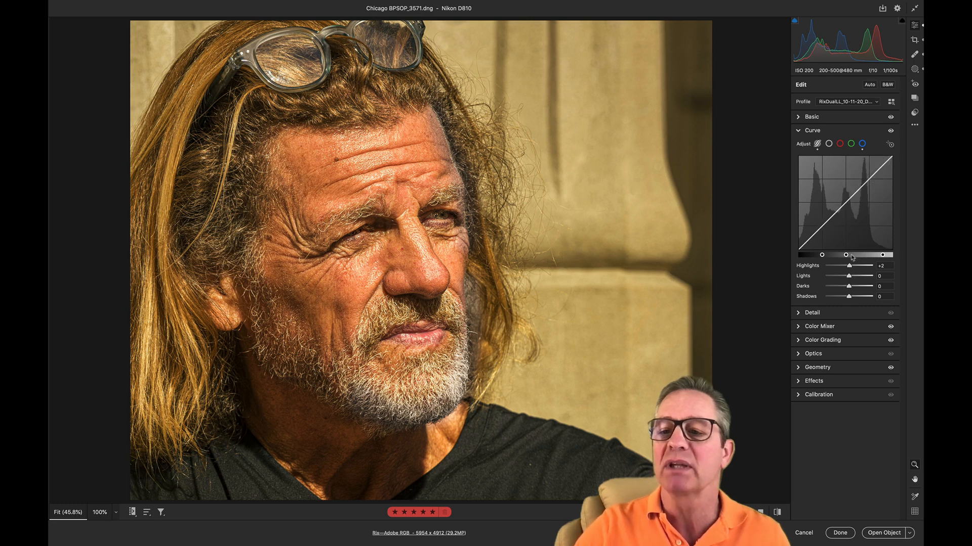
{"action": "left_click_drag", "start_coordinate": [846, 256], "coordinate": [855, 256]}
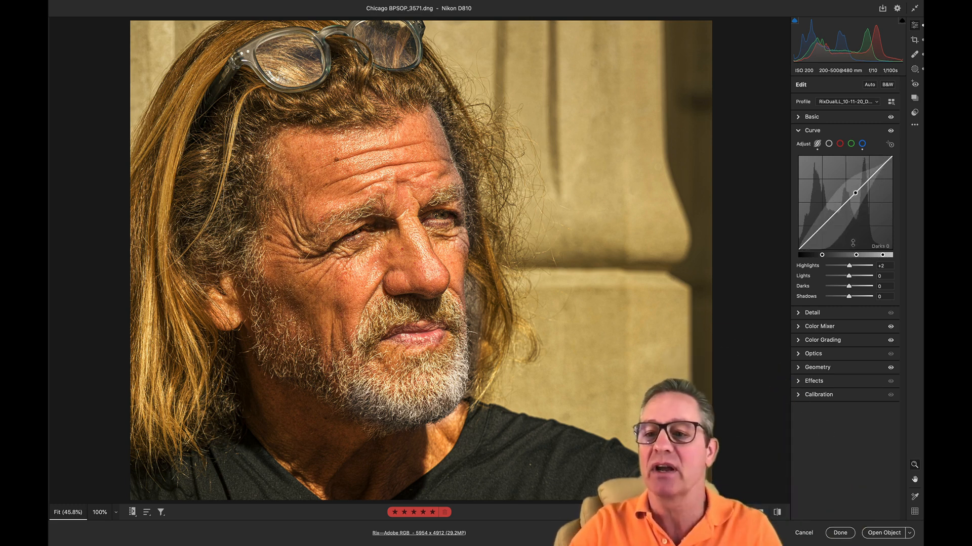
{"action": "mouse_move", "coordinate": [853, 260]}
{"action": "mouse_move", "coordinate": [853, 260]}
{"action": "left_mouse_down"}
{"action": "mouse_move", "coordinate": [832, 260]}
{"action": "mouse_move", "coordinate": [852, 256]}
{"action": "left_mouse_up"}
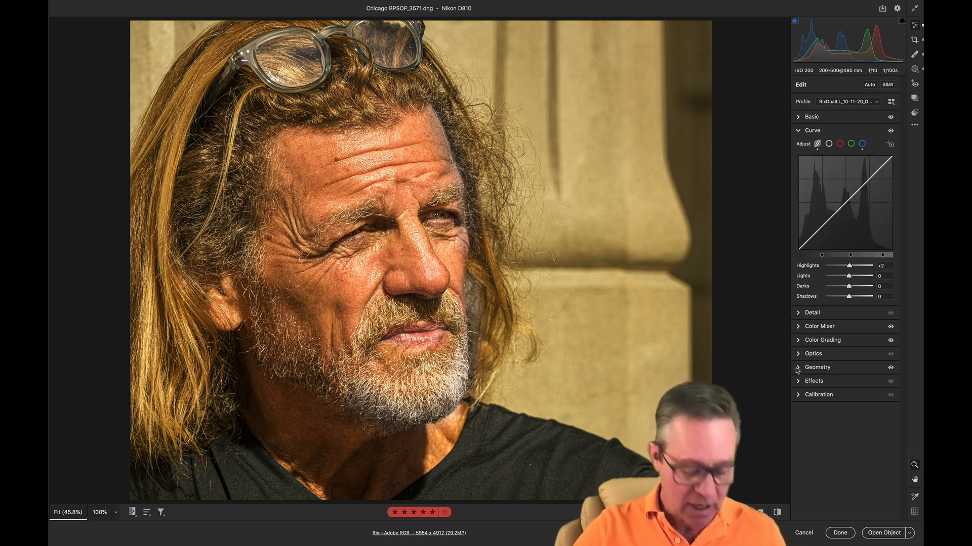
{"action": "key", "text": "alt"}
{"action": "left_click", "coordinate": [807, 533], "text": "alt"}
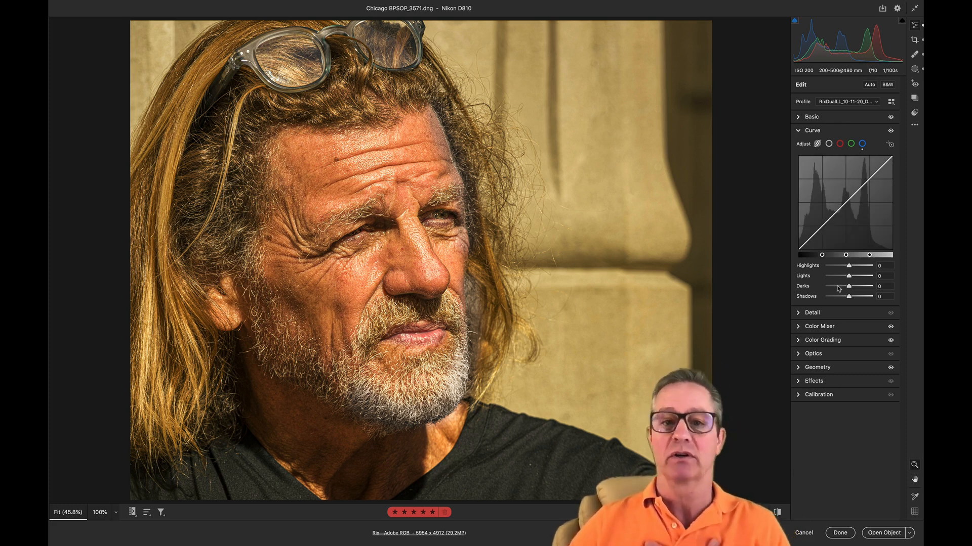
- Switch to the point curve, try darkening the midtones with a point at input 115, output 85, and remove that point
{"action": "left_click", "coordinate": [829, 144]}
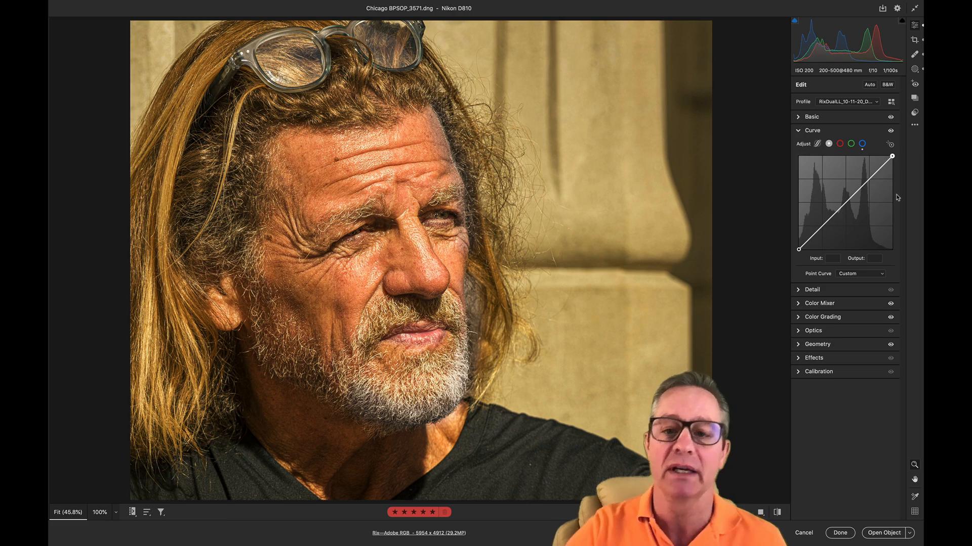
{"action": "mouse_move", "coordinate": [841, 208]}
{"action": "left_mouse_down"}
{"action": "mouse_move", "coordinate": [843, 180]}
{"action": "mouse_move", "coordinate": [840, 218]}
{"action": "left_mouse_up"}
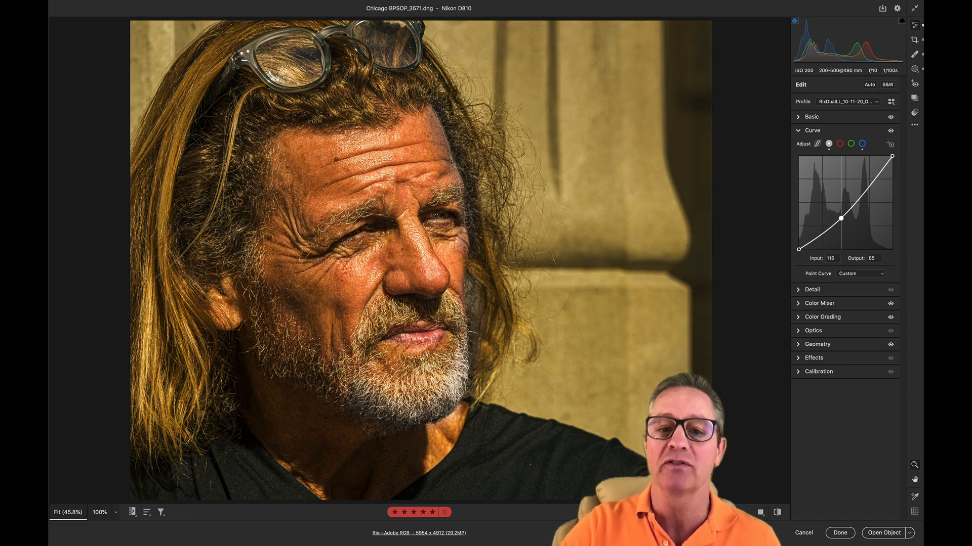
{"action": "left_click_drag", "start_coordinate": [840, 218], "coordinate": [846, 274]}
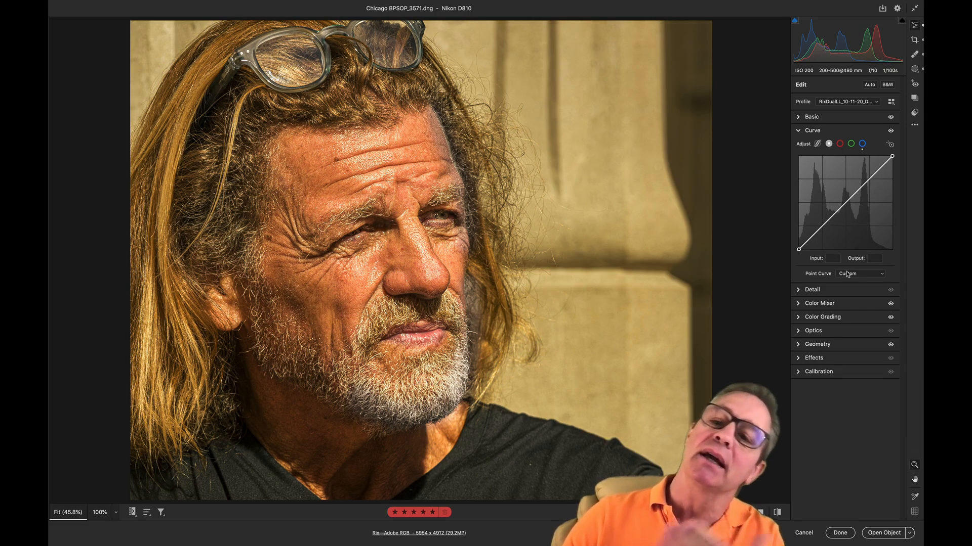
- Practise adding a midtone point to the curve, such as input 120, output 114, and removing it from the graph
{"action": "left_click", "coordinate": [843, 207]}
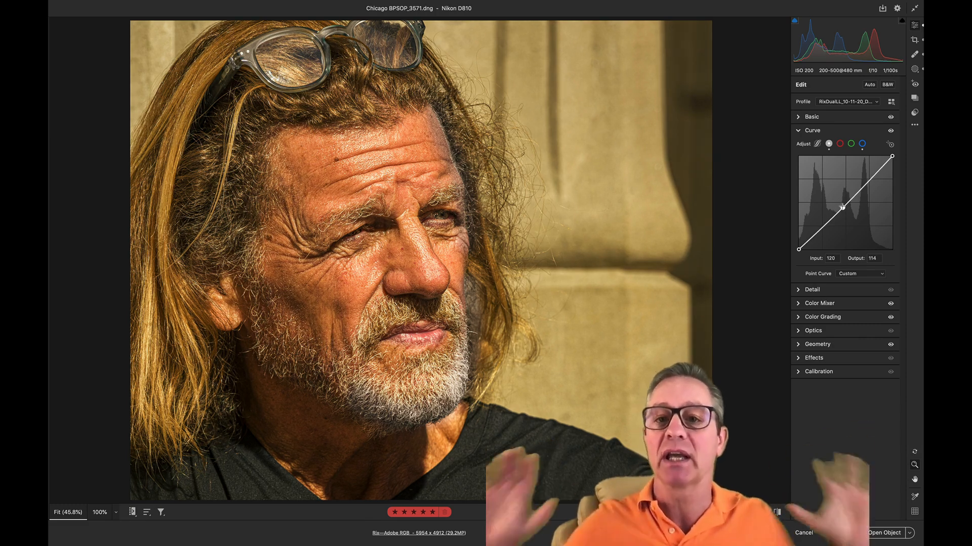
{"action": "left_click_drag", "start_coordinate": [842, 207], "coordinate": [852, 145]}
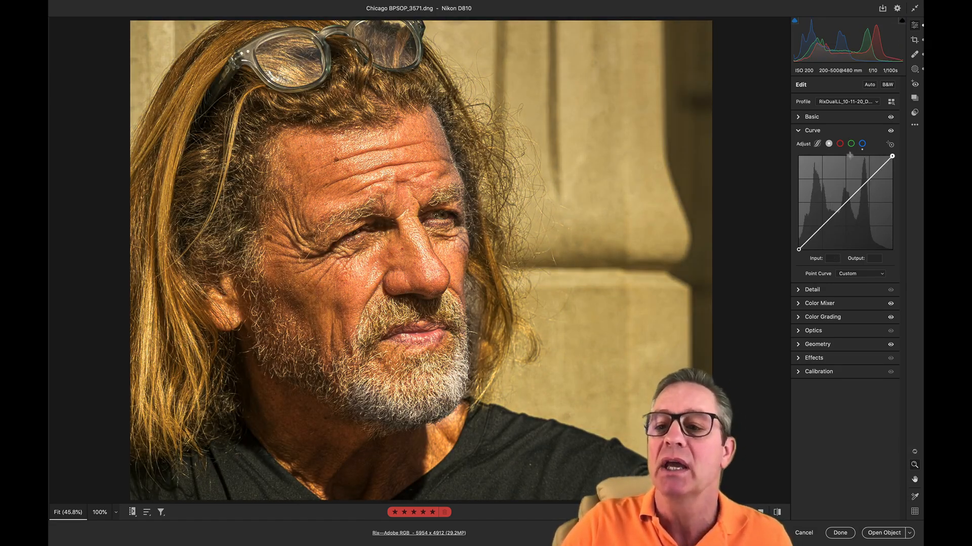
{"action": "left_click_drag", "start_coordinate": [842, 205], "coordinate": [845, 263]}
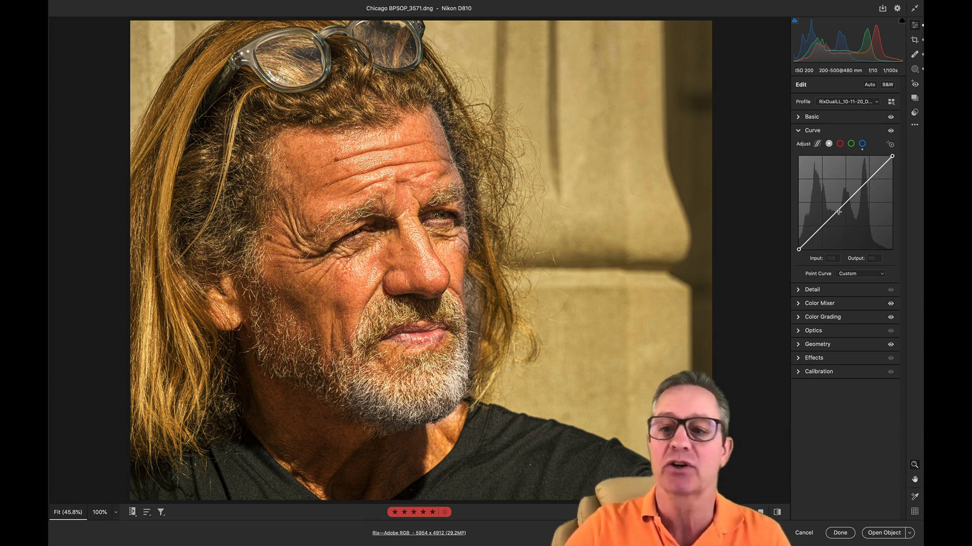
- Place a highlight point at input 194, output 189 and a shadow point at input 66, output 58, and remove both
{"action": "left_click", "coordinate": [869, 179]}
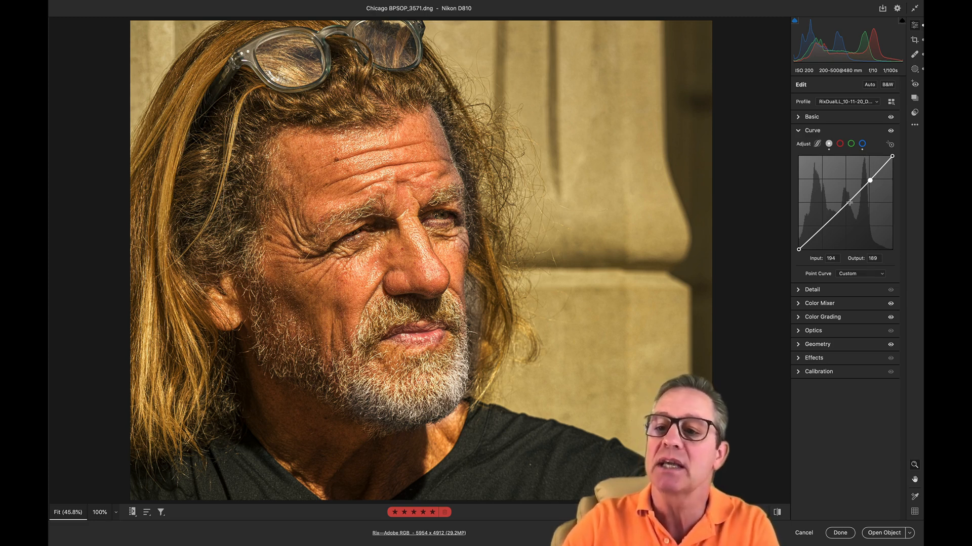
{"action": "left_click_drag", "start_coordinate": [822, 227], "coordinate": [823, 230]}
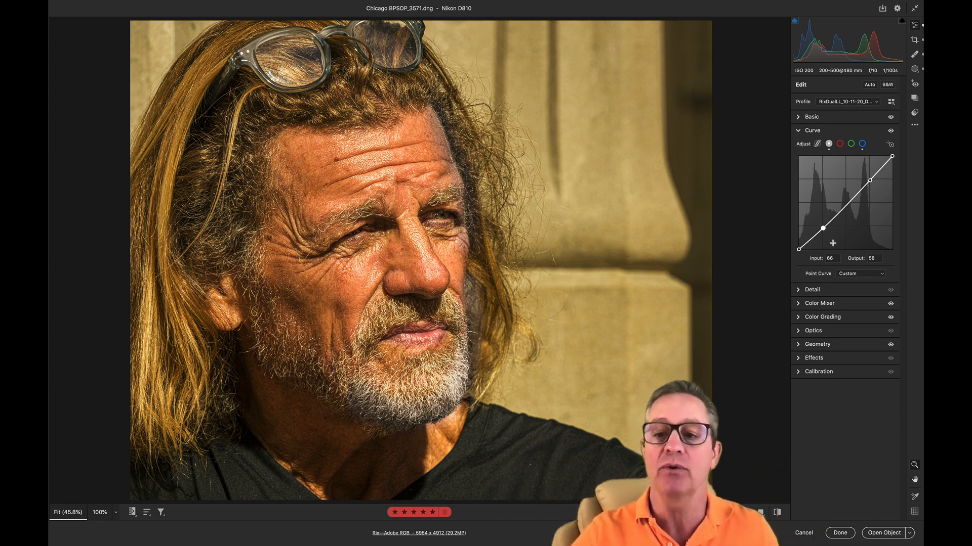
{"action": "left_click_drag", "start_coordinate": [822, 228], "coordinate": [841, 127]}
{"action": "left_click_drag", "start_coordinate": [869, 180], "coordinate": [924, 195]}
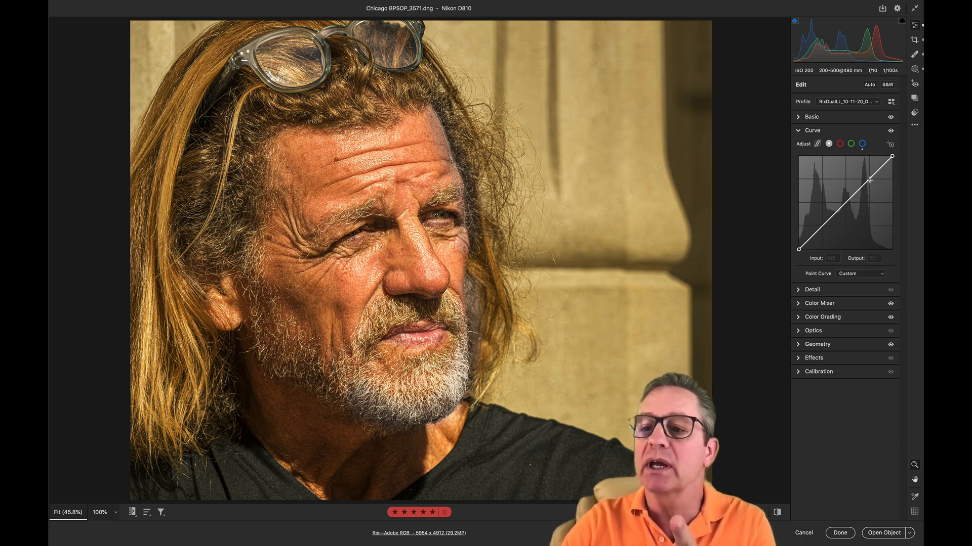
- Shape a contrast S-curve with points at input 193, output 195 and input 67, output 45, and delete both points
{"action": "left_click", "coordinate": [868, 180]}
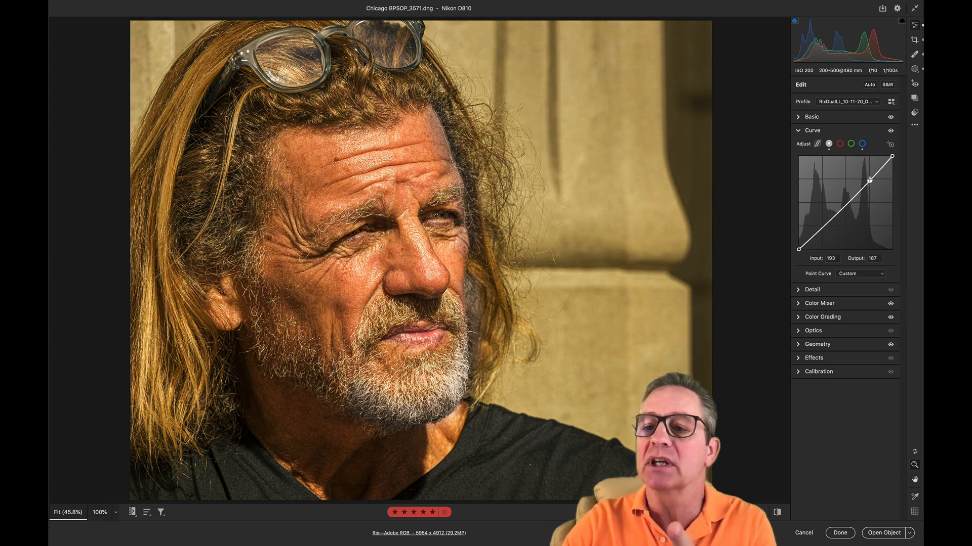
{"action": "left_click", "coordinate": [823, 227]}
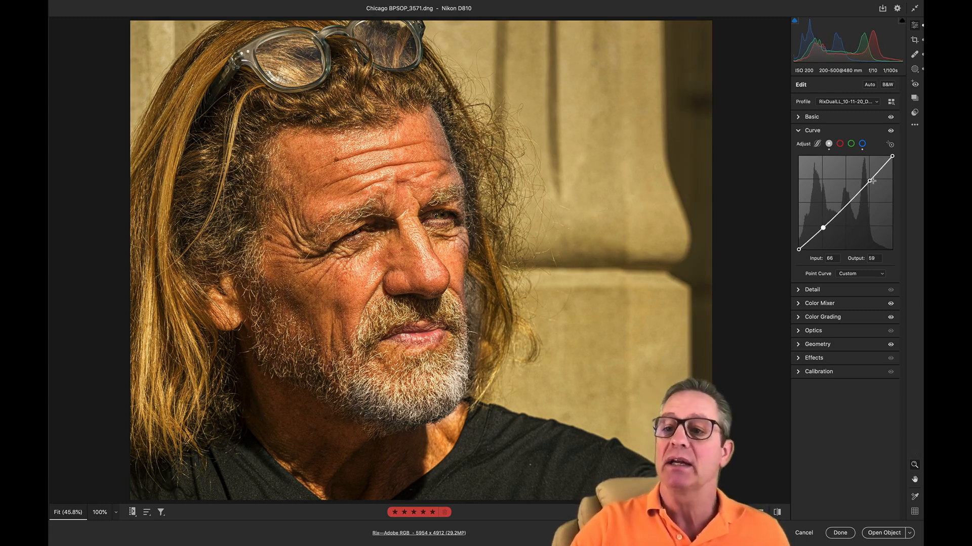
{"action": "left_click_drag", "start_coordinate": [868, 180], "coordinate": [869, 178]}
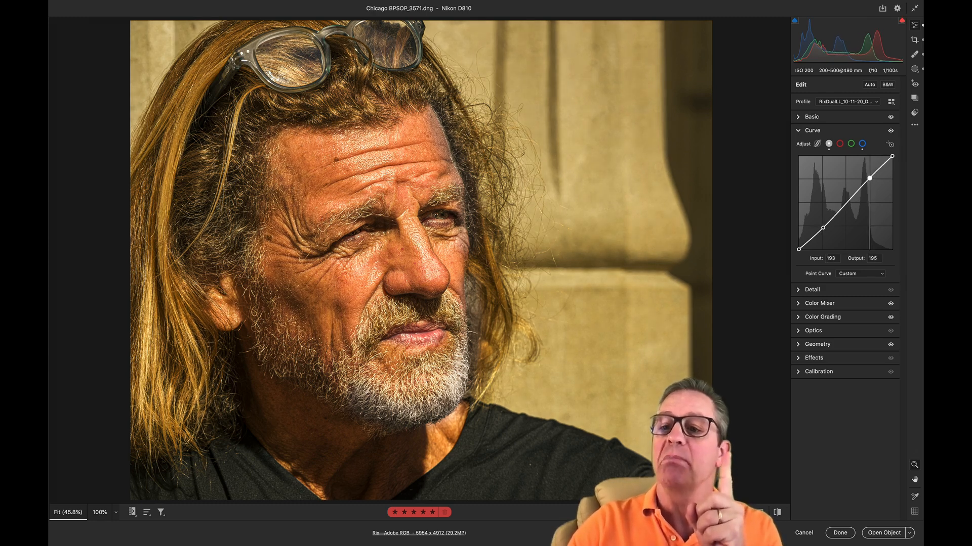
{"action": "left_click_drag", "start_coordinate": [823, 228], "coordinate": [824, 233]}
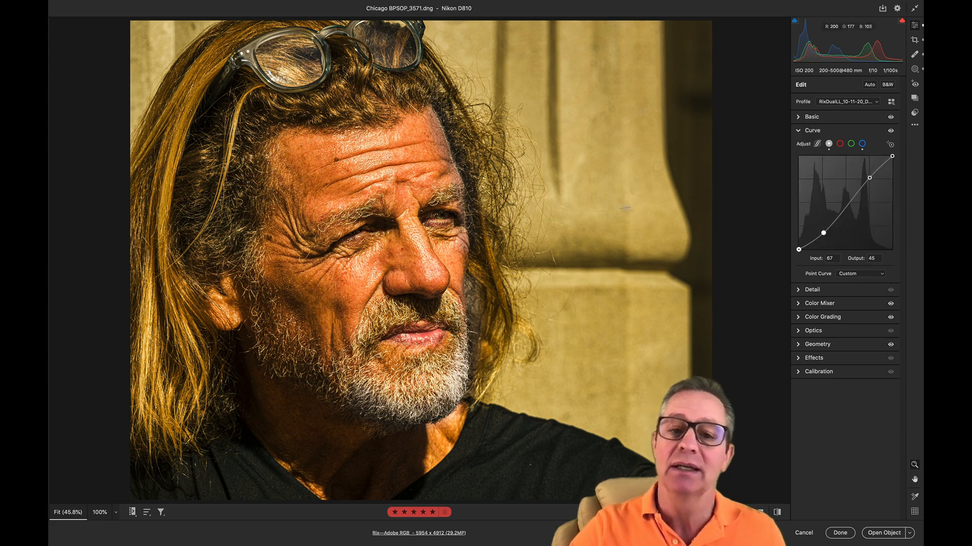
{"action": "double_click", "coordinate": [869, 178]}
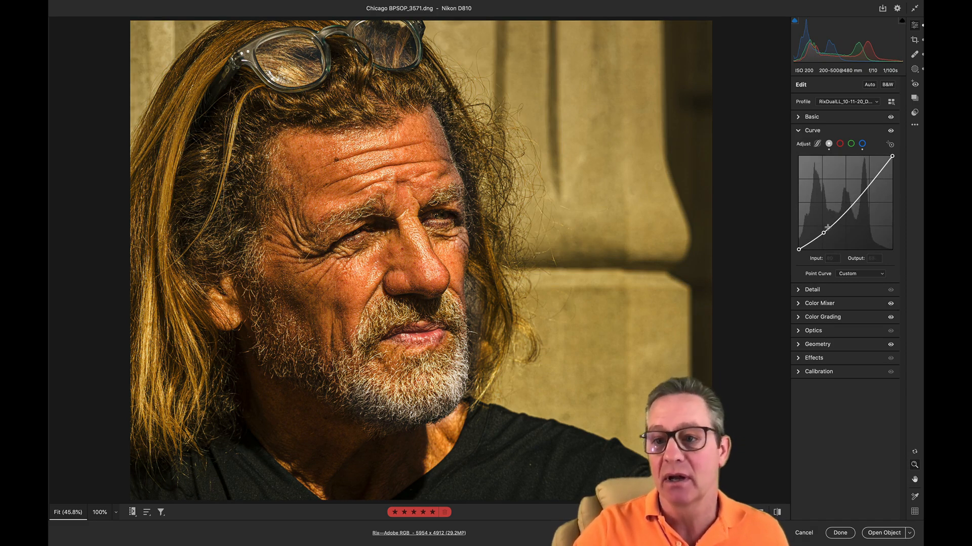
{"action": "double_click", "coordinate": [824, 233]}
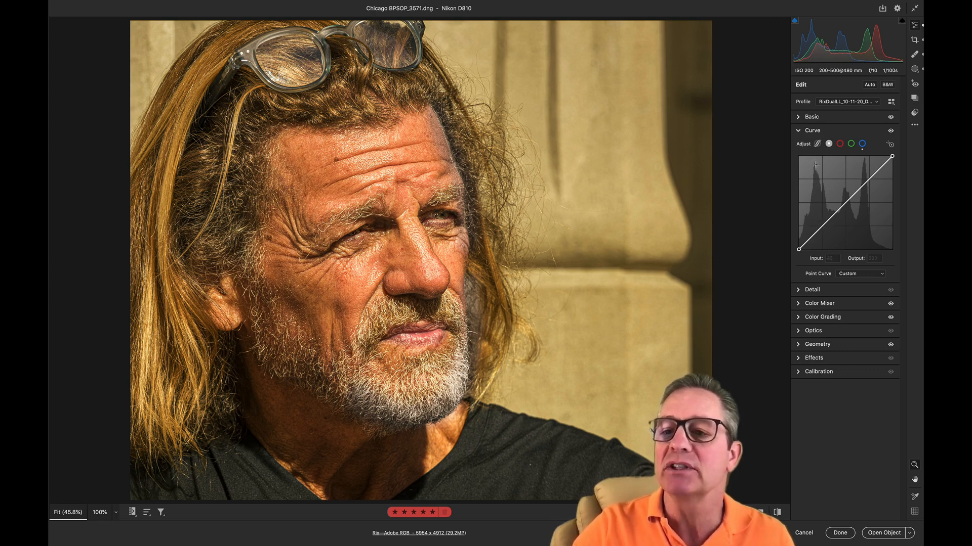
- Anchor the curve's midtones at input 129, add contrast points at input 180, output 185 and input 43, output 35, and reset the adjustments
{"action": "left_click", "coordinate": [846, 203]}
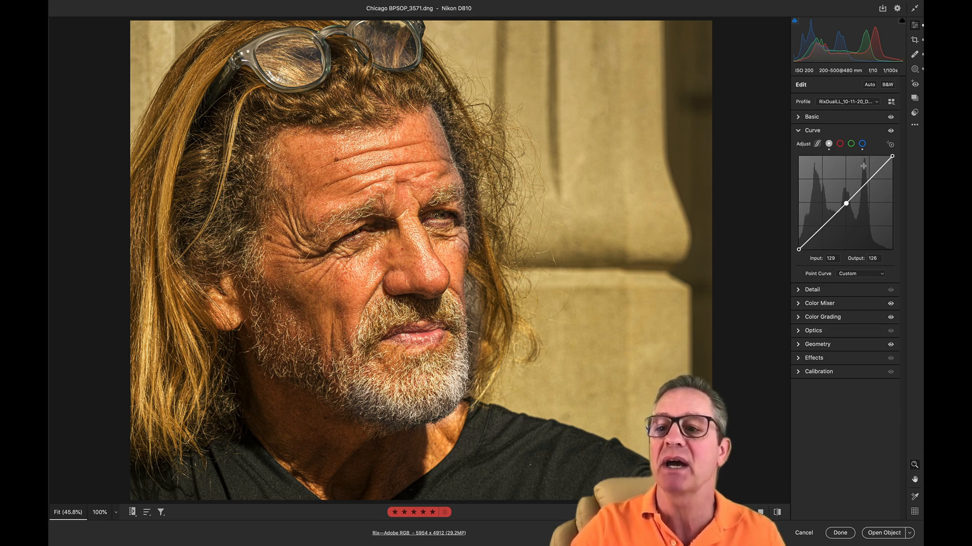
{"action": "left_click", "coordinate": [863, 184]}
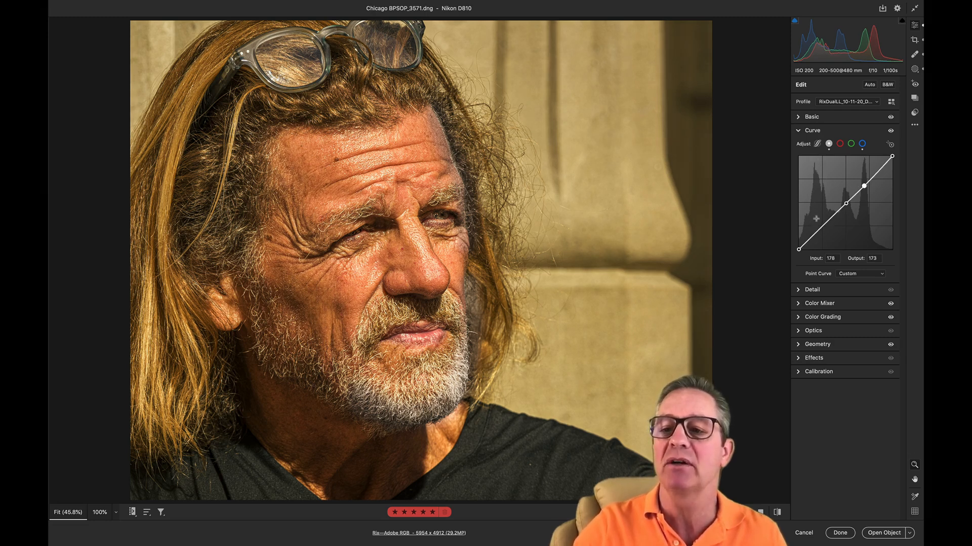
{"action": "left_click", "coordinate": [814, 234]}
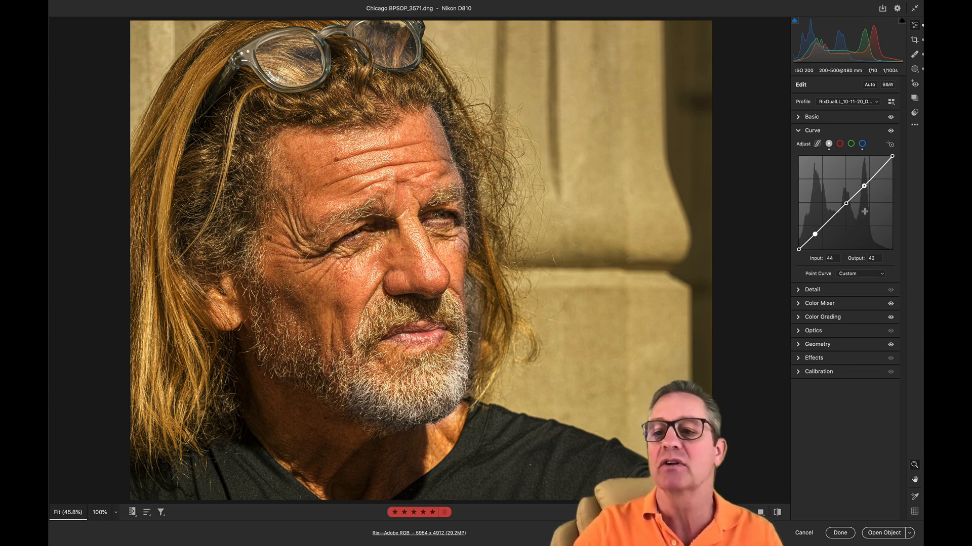
{"action": "left_click_drag", "start_coordinate": [864, 187], "coordinate": [864, 181]}
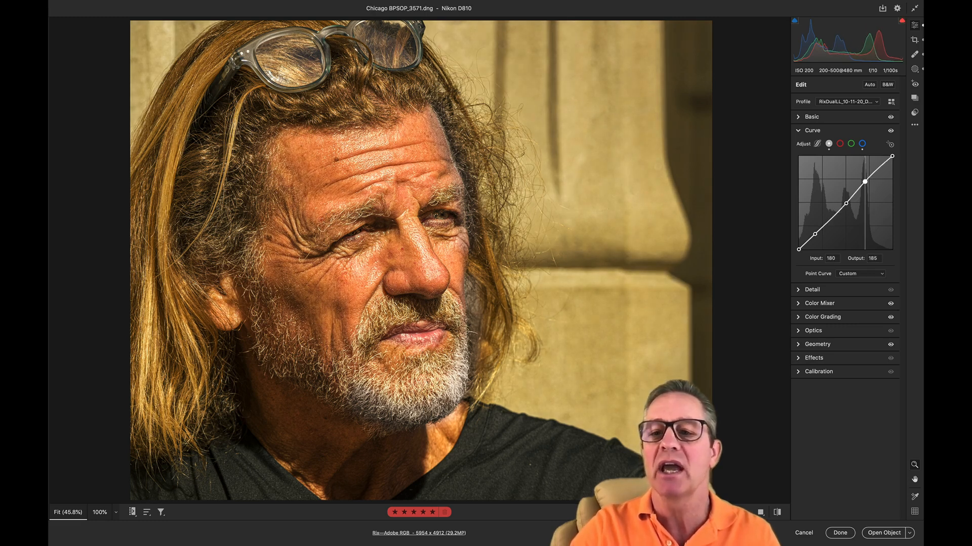
{"action": "left_click_drag", "start_coordinate": [814, 233], "coordinate": [815, 236]}
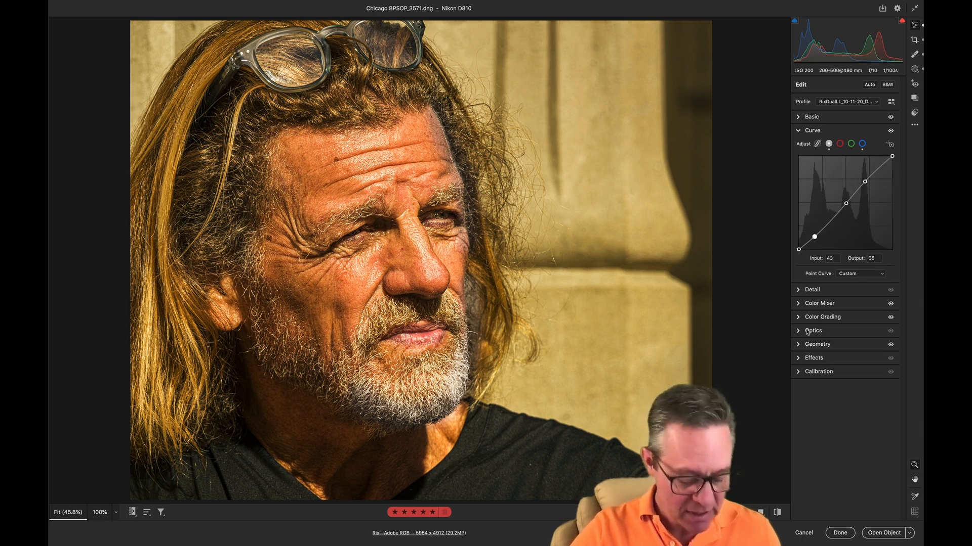
{"action": "key", "text": "alt"}
{"action": "left_click", "coordinate": [811, 534], "text": "alt"}
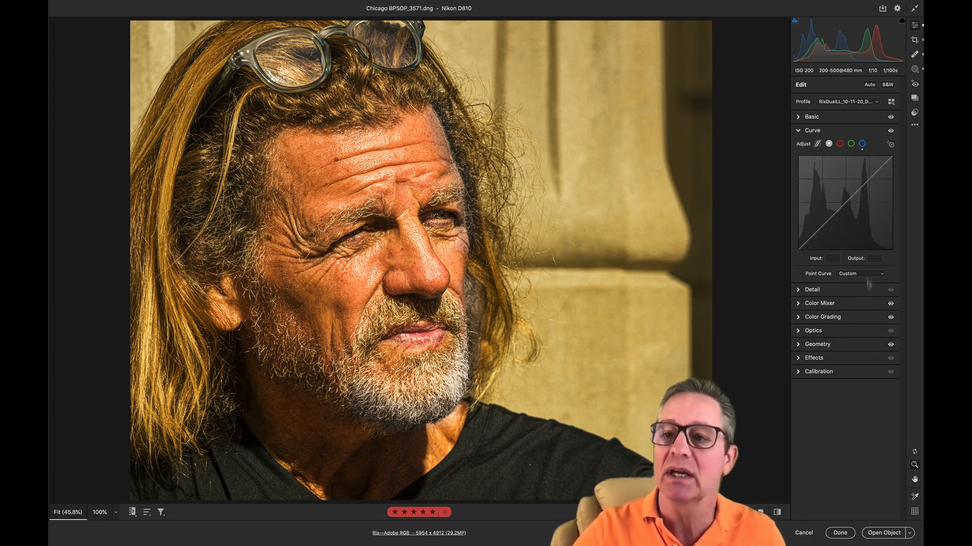
- Expand the Basic section, try Exposure at +1.55, -1.55 and -4.45, and reset the adjustments
{"action": "left_click", "coordinate": [799, 117]}
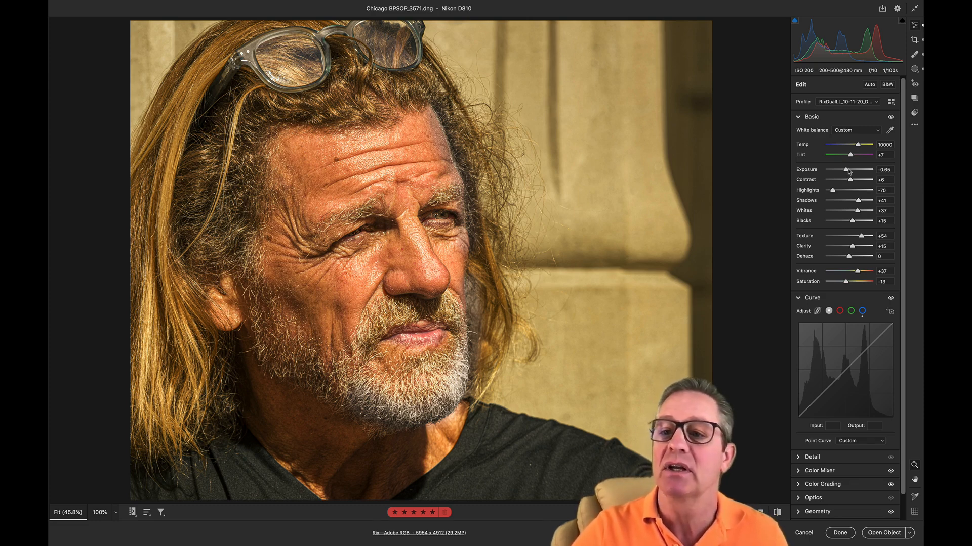
{"action": "left_click_drag", "start_coordinate": [846, 170], "coordinate": [856, 171]}
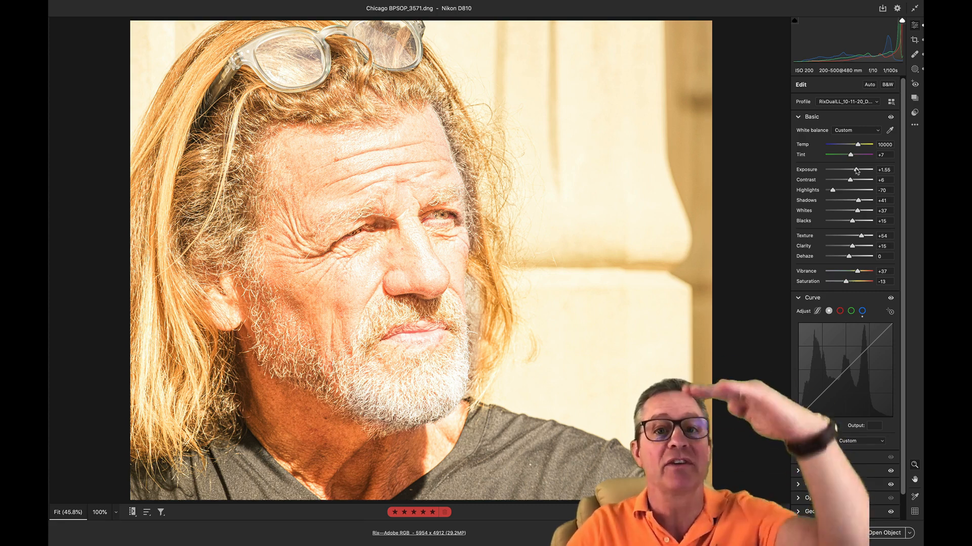
{"action": "left_click_drag", "start_coordinate": [857, 171], "coordinate": [841, 171]}
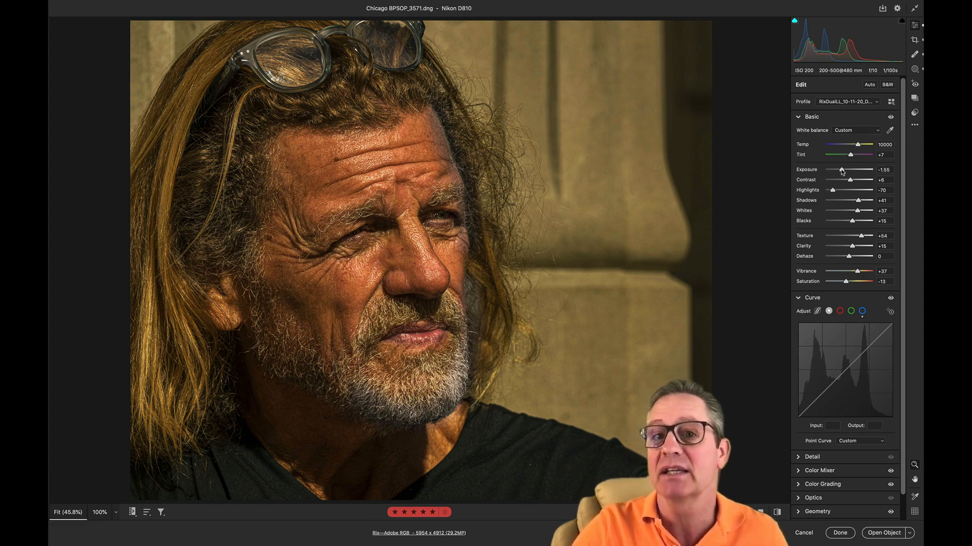
{"action": "left_click_drag", "start_coordinate": [842, 172], "coordinate": [828, 171]}
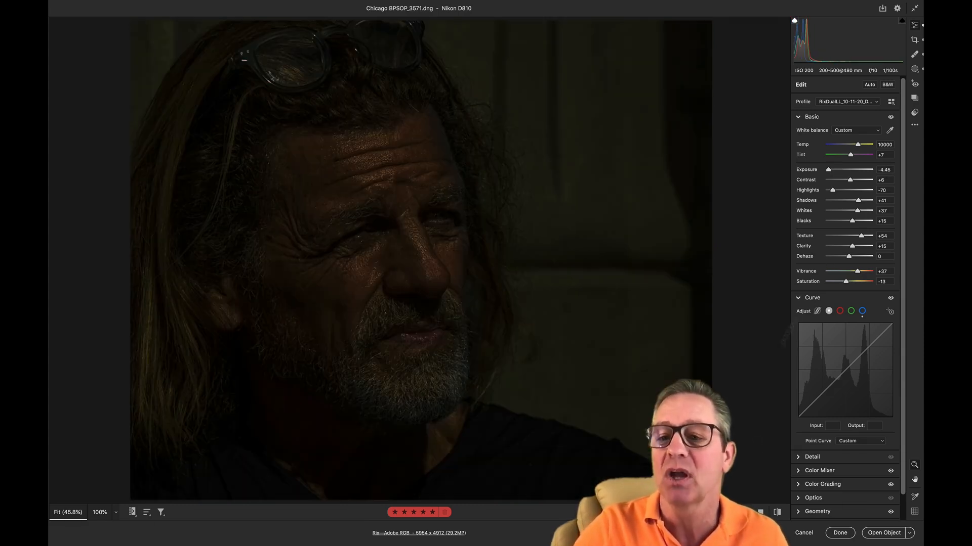
{"action": "key", "text": "alt"}
{"action": "left_click", "coordinate": [806, 535], "text": "alt"}
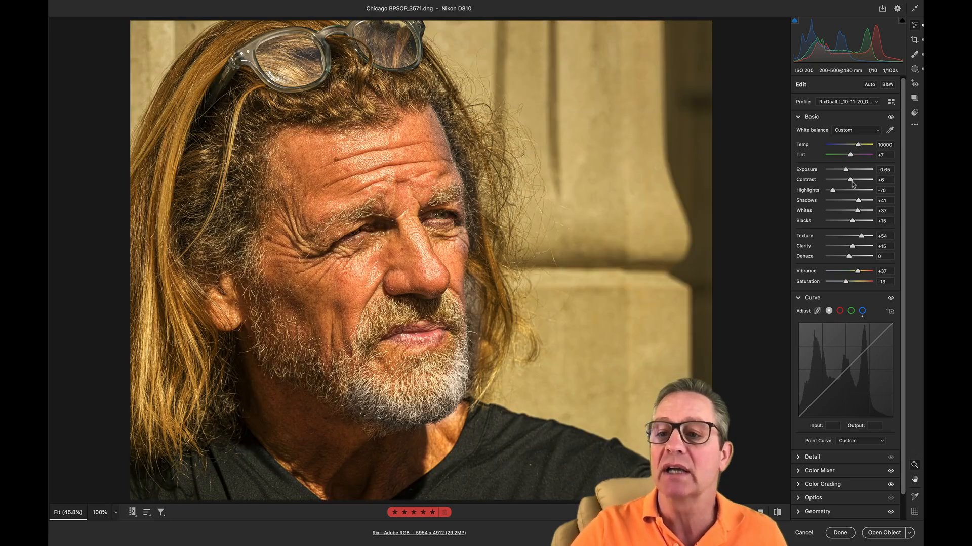
- Try Contrast at -17 and reset the adjustments
{"action": "left_click_drag", "start_coordinate": [853, 184], "coordinate": [845, 185]}
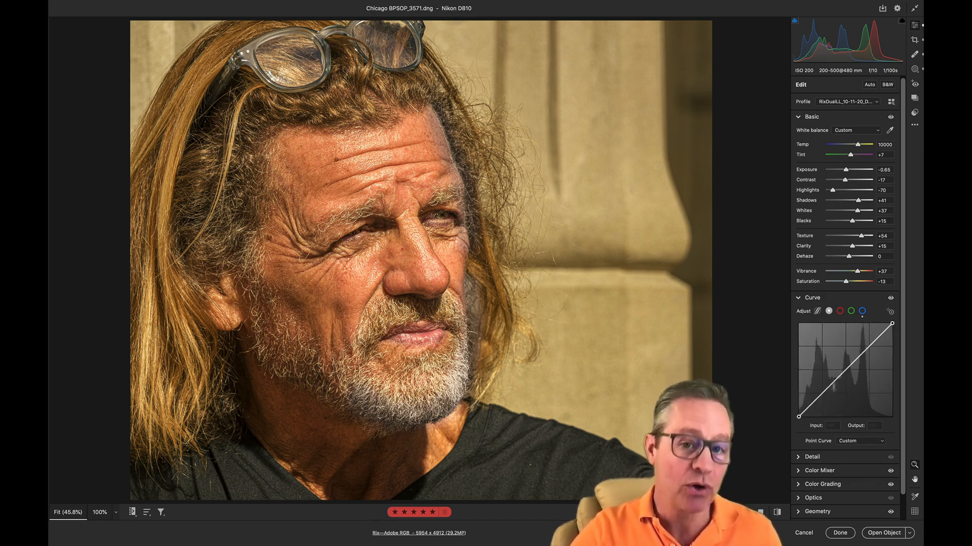
{"action": "key", "text": "alt"}
{"action": "left_click", "coordinate": [811, 534], "text": "alt"}
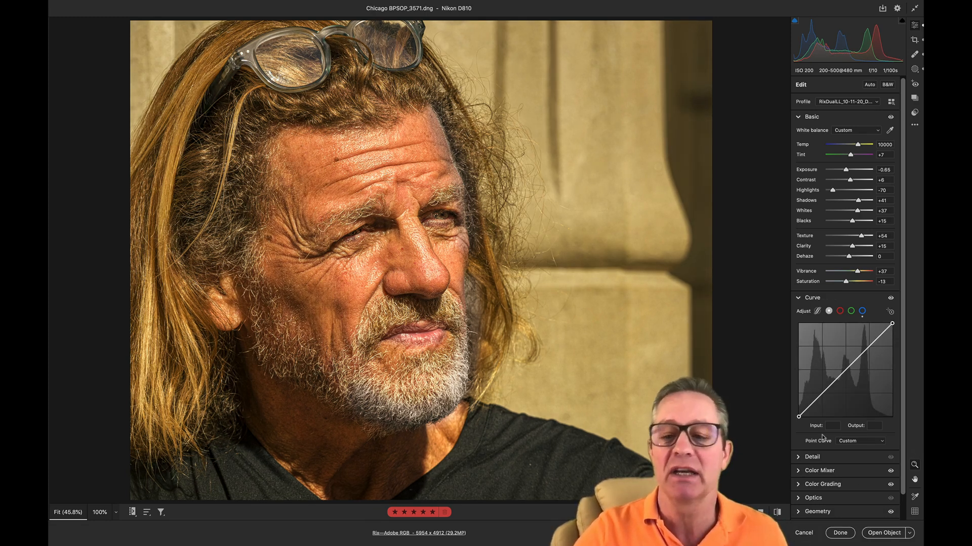
- Collapse the Basic section, switch to the blue channel curve and sample the forehead to add a point at input 160, output 160
{"action": "left_click", "coordinate": [798, 117]}
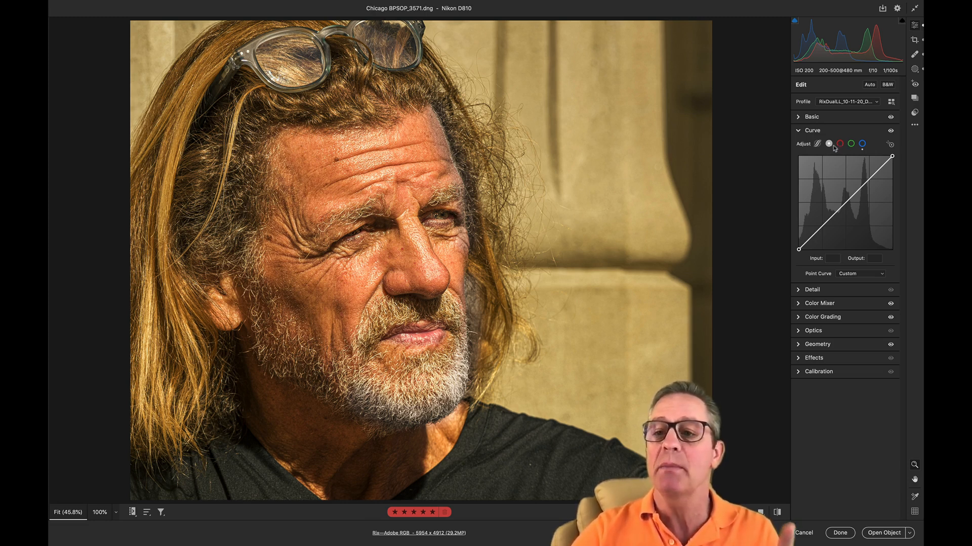
{"action": "left_click", "coordinate": [862, 144]}
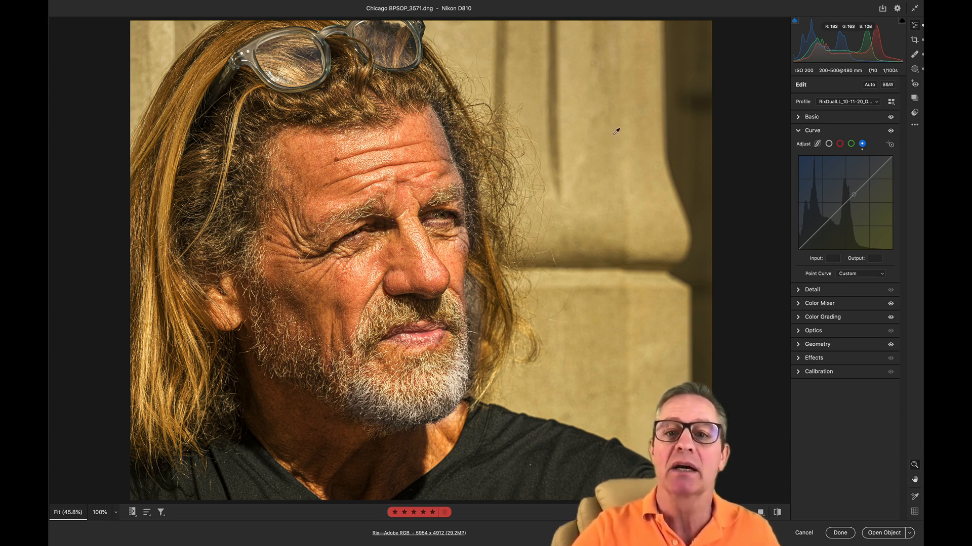
{"action": "left_click", "coordinate": [417, 152]}
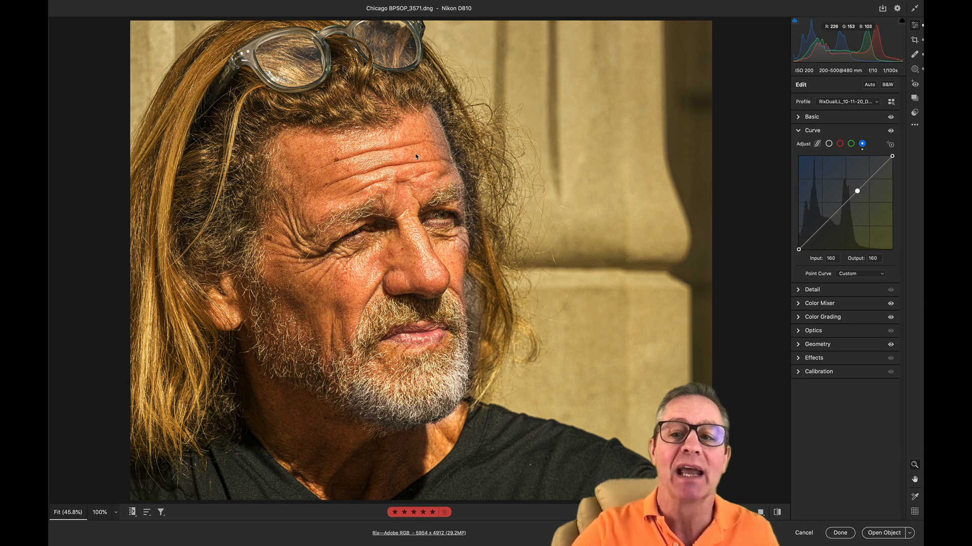
{"action": "left_click", "coordinate": [856, 192]}
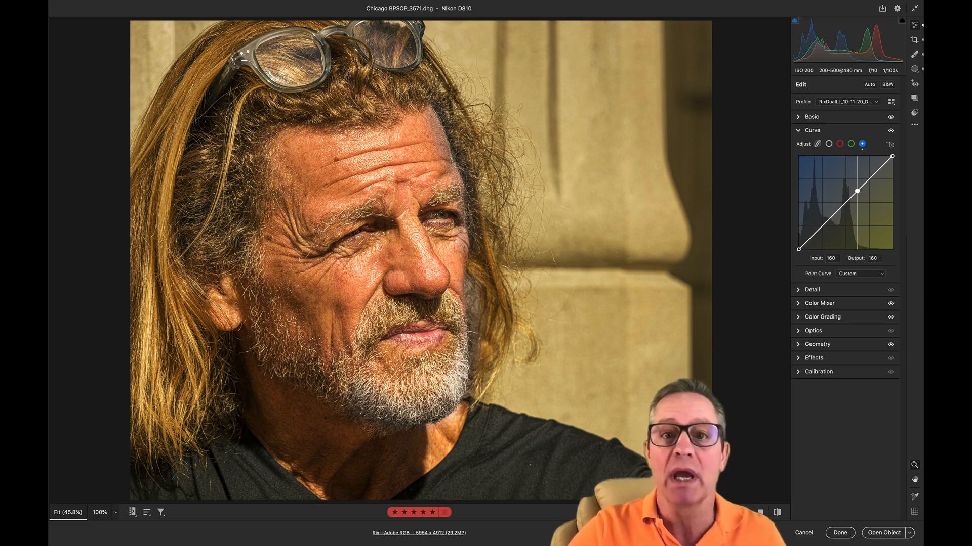
- Try raising the blue curve's forehead point to input 171, output 179, and undo the change
{"action": "mouse_move", "coordinate": [857, 191]}
{"action": "left_mouse_down"}
{"action": "mouse_move", "coordinate": [858, 159]}
{"action": "mouse_move", "coordinate": [859, 223]}
{"action": "mouse_move", "coordinate": [862, 183]}
{"action": "left_mouse_up"}
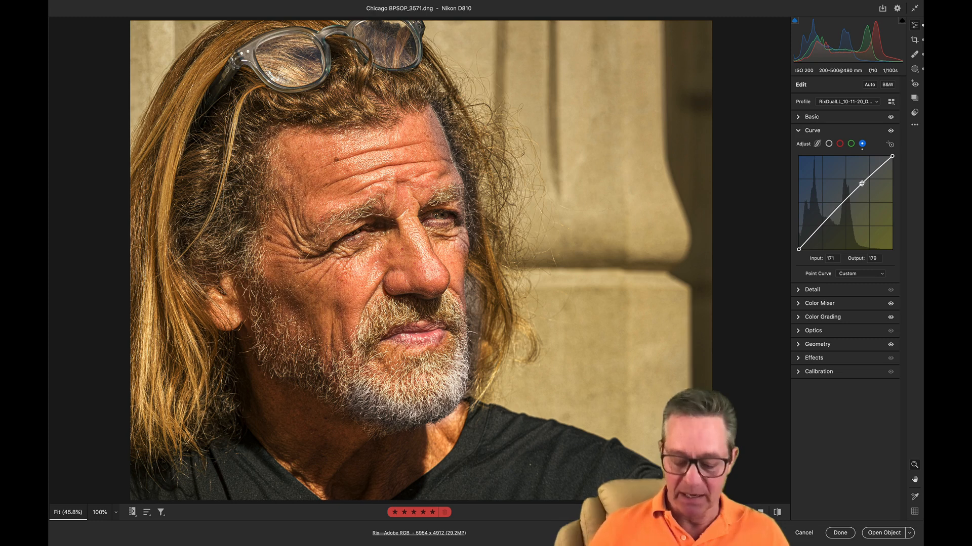
{"action": "key", "text": "super+z"}
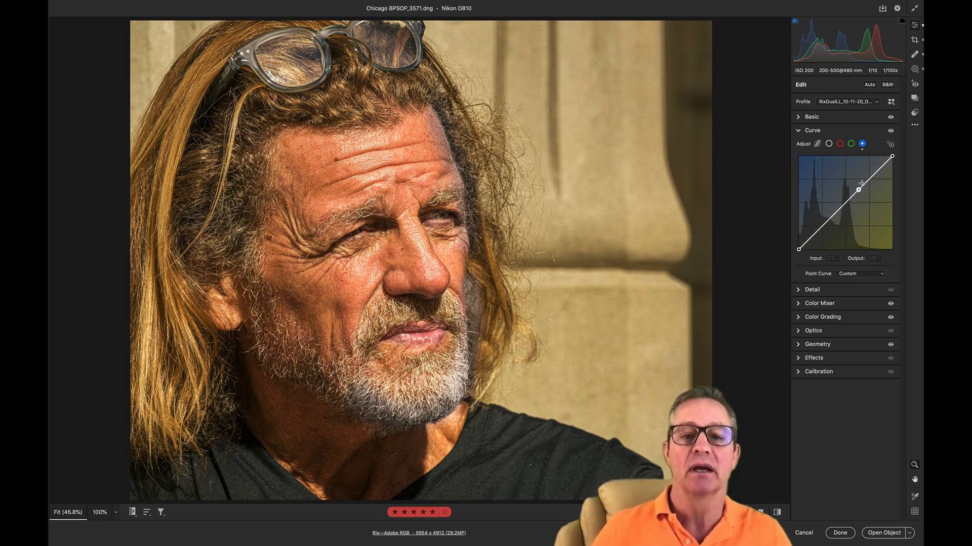
{"action": "left_click", "coordinate": [861, 183]}
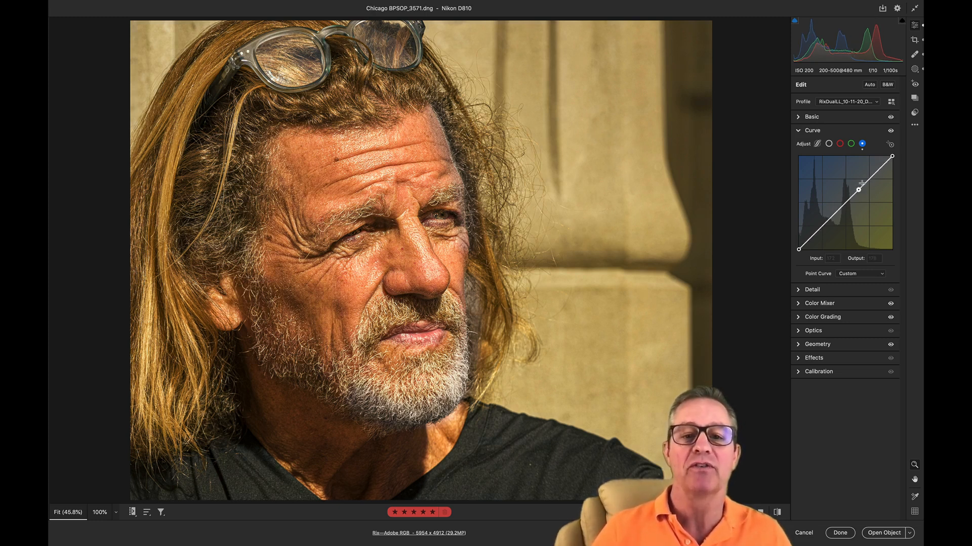
- Raise the blue curve's point to input 173, output 196, and alternate undo and redo to compare the skin and background colour
{"action": "left_click_drag", "start_coordinate": [861, 183], "coordinate": [862, 177]}
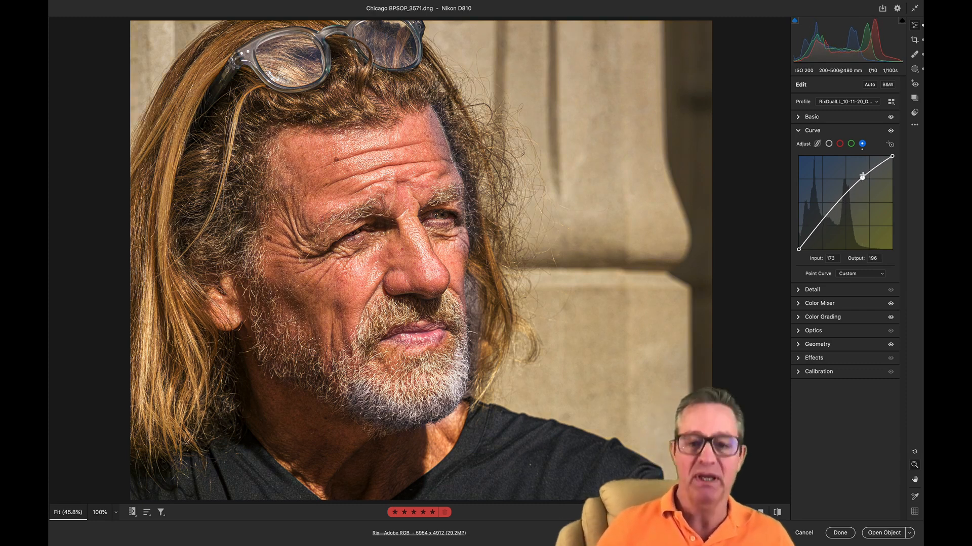
{"action": "key", "text": "super+z"}
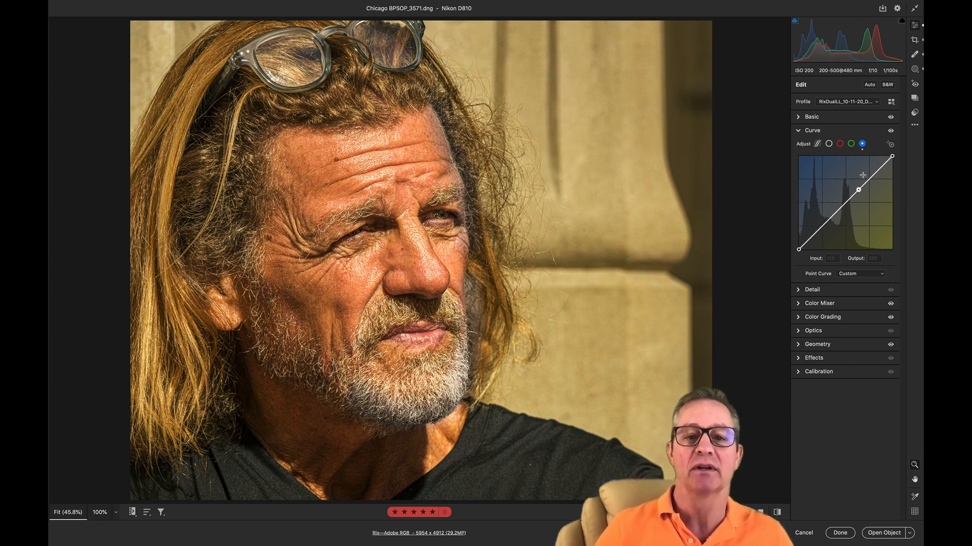
{"action": "key", "text": "super+shift+z"}
{"action": "key", "text": "super+z"}
{"action": "key", "text": "super+shift+z"}
{"action": "key", "text": "super+z"}
{"action": "key", "text": "super+shift+z"}
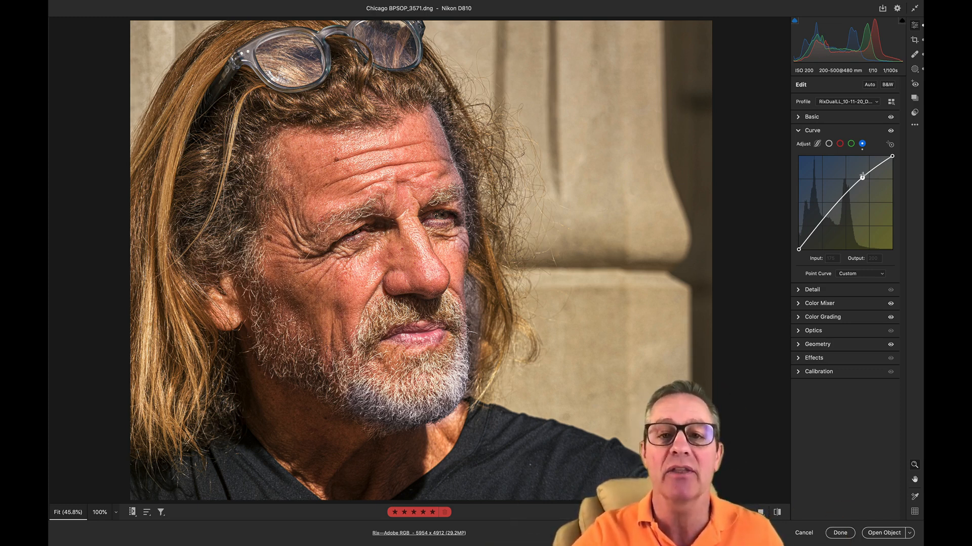
- Switch to the green channel curve, sample the forehead for a point and lower it to input 152, output 150
{"action": "left_click", "coordinate": [851, 144]}
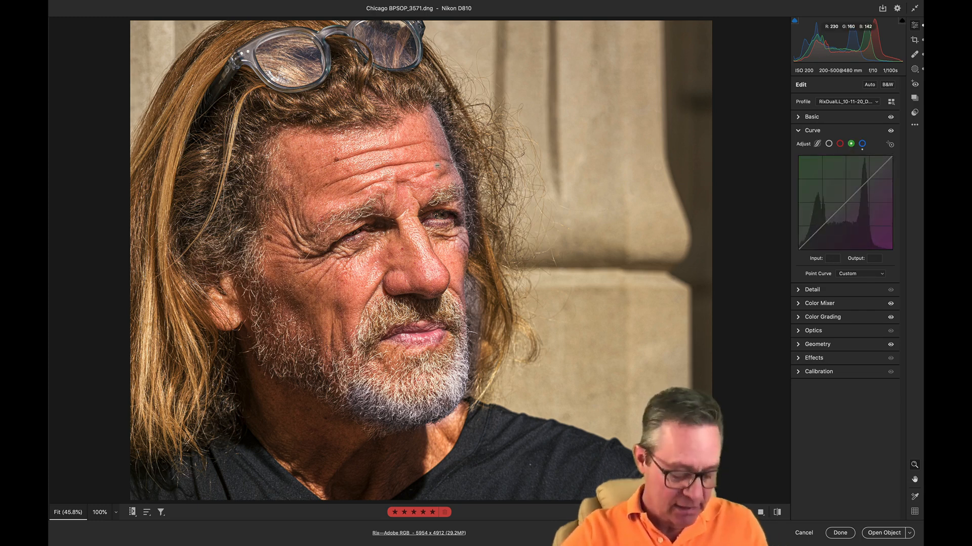
{"action": "left_click", "coordinate": [420, 149], "text": "super"}
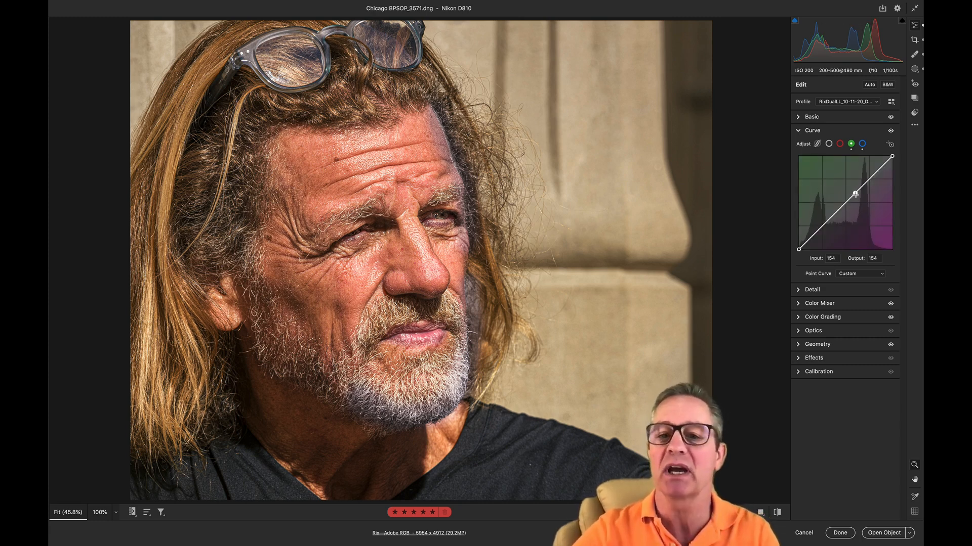
{"action": "mouse_move", "coordinate": [855, 193]}
{"action": "left_mouse_down"}
{"action": "mouse_move", "coordinate": [855, 182]}
{"action": "mouse_move", "coordinate": [853, 194]}
{"action": "left_mouse_up"}
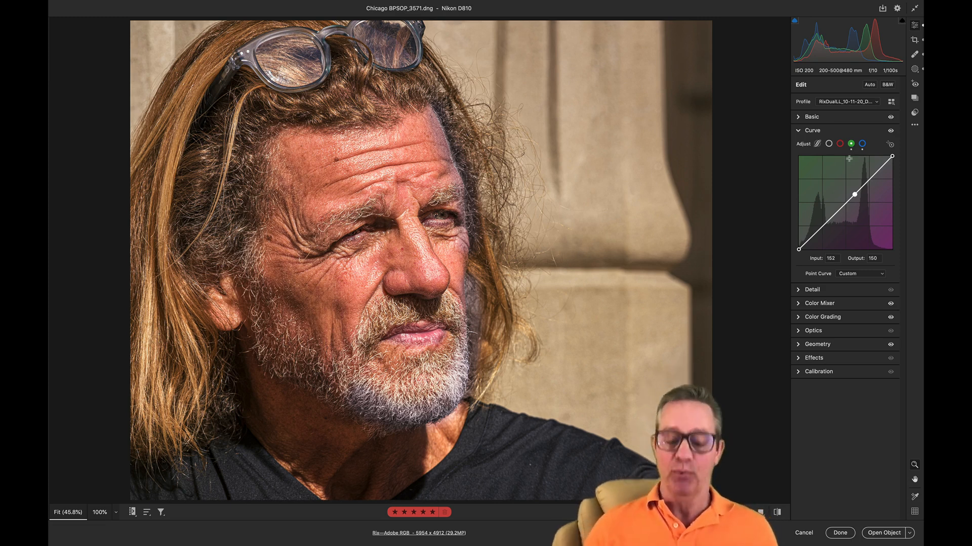
- Compare the portrait before and after the channel curve adjustments, keep the adjustments and collapse the Curve section
{"action": "key", "text": "Delete"}
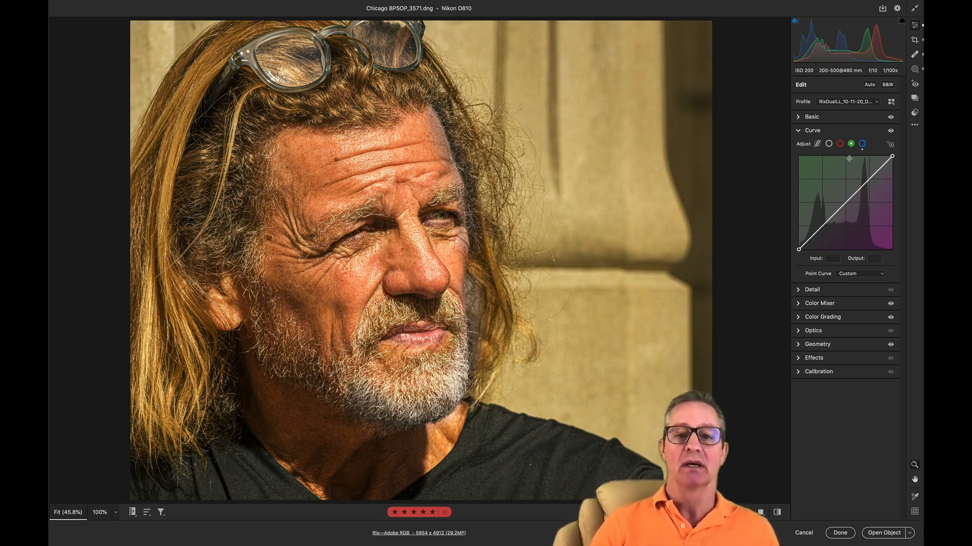
{"action": "key", "text": "ctrl+z"}
{"action": "key", "text": "Delete"}
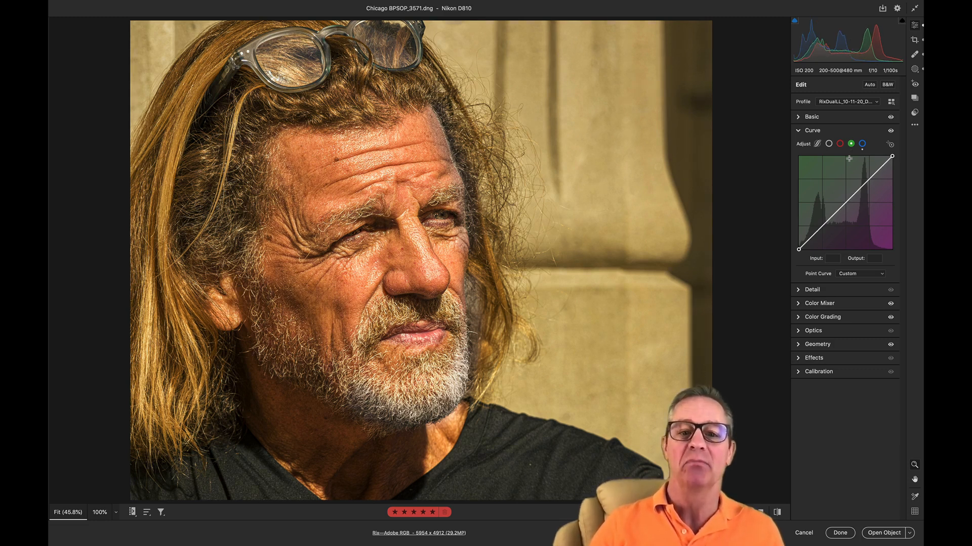
{"action": "key", "text": "ctrl+z"}
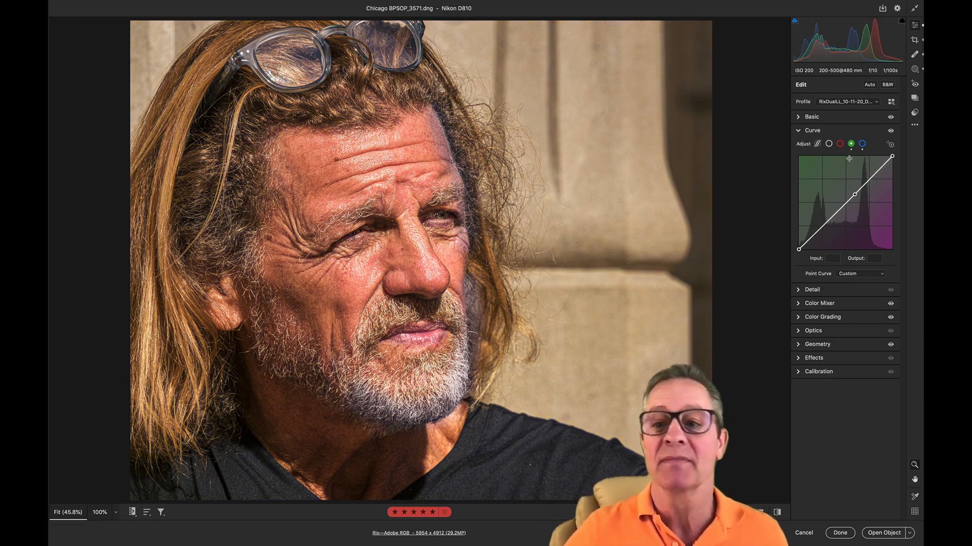
{"action": "left_click", "coordinate": [798, 131]}
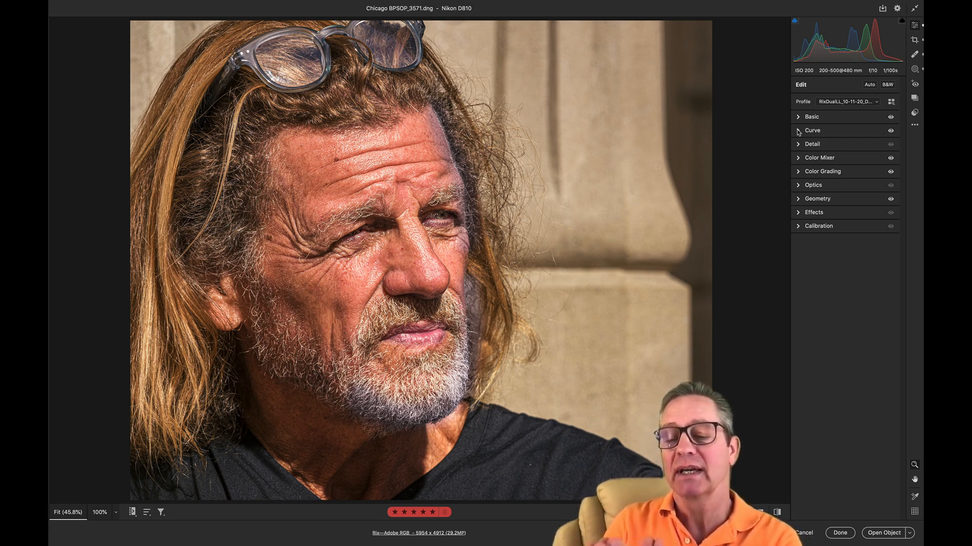
- Open the masking tools to view the mask list, and toggle the mask overlay on and off
{"action": "key", "text": "m"}
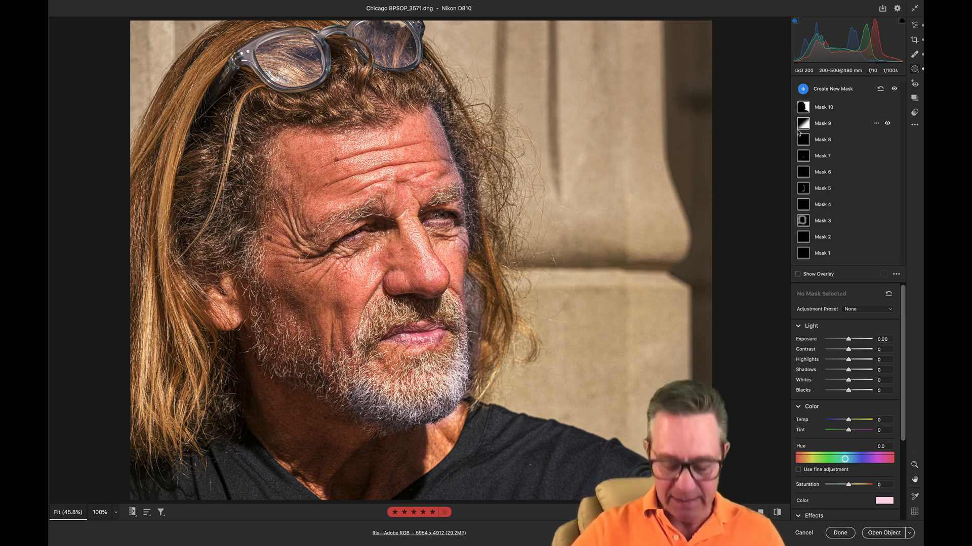
{"action": "key", "text": "e"}
{"action": "key", "text": "m"}
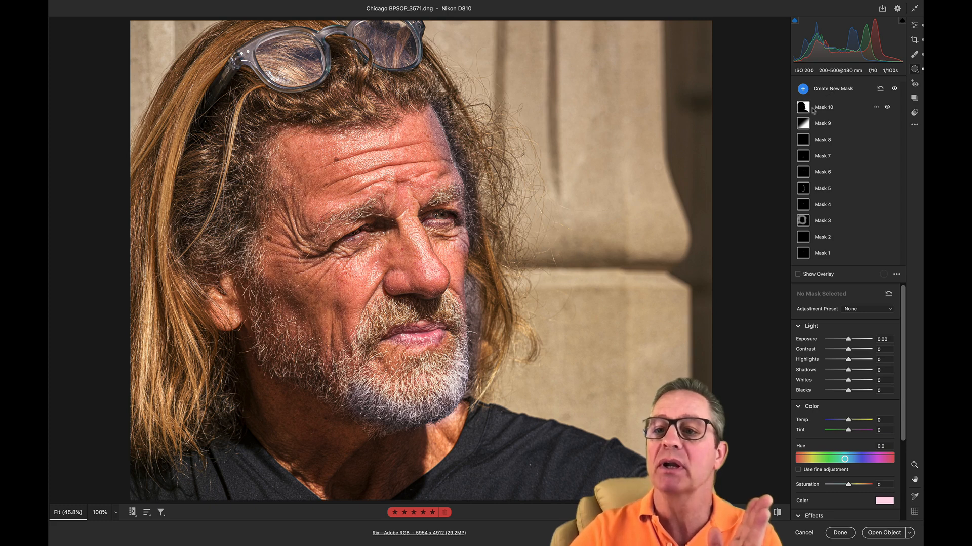
{"action": "left_click", "coordinate": [797, 274]}
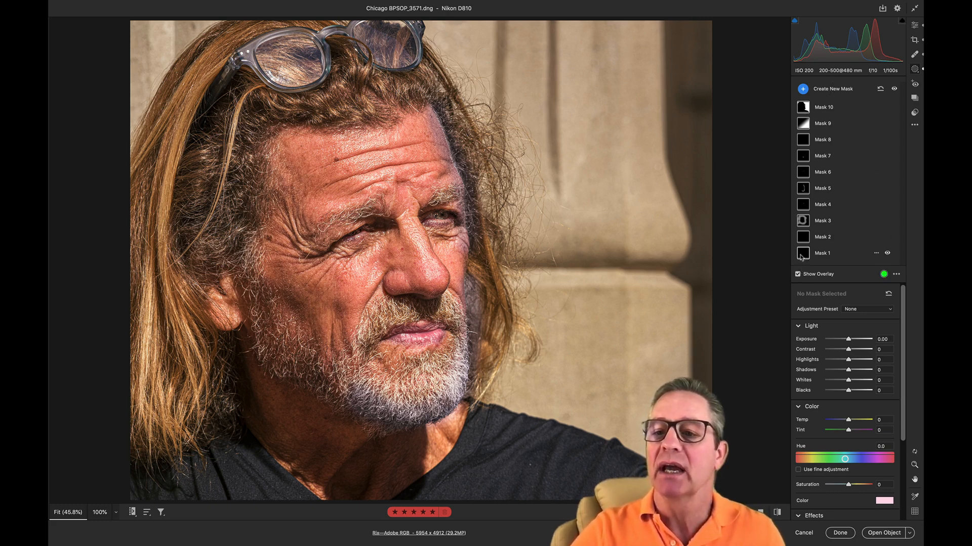
{"action": "left_click", "coordinate": [797, 275]}
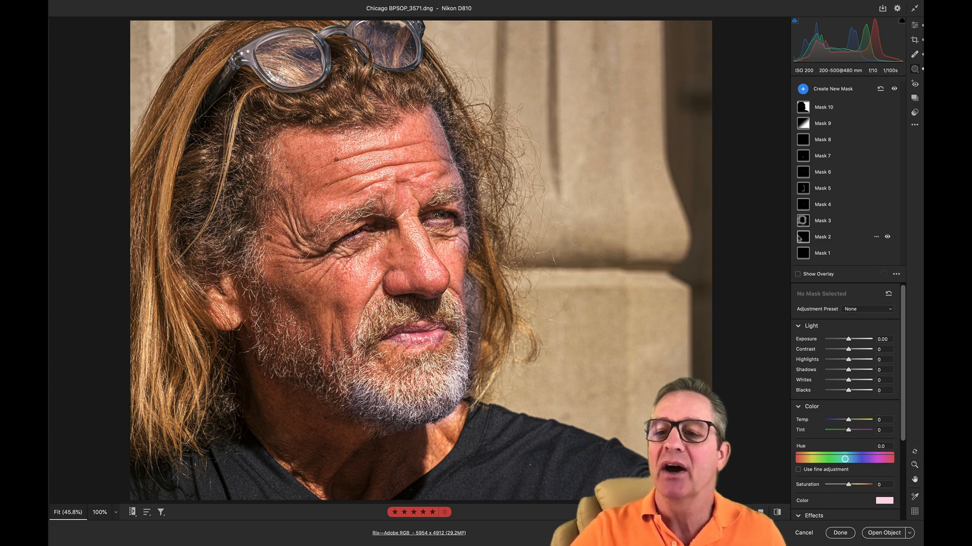
- Select Mask 5 and remove its Brush 1 component
{"action": "left_click", "coordinate": [803, 190]}
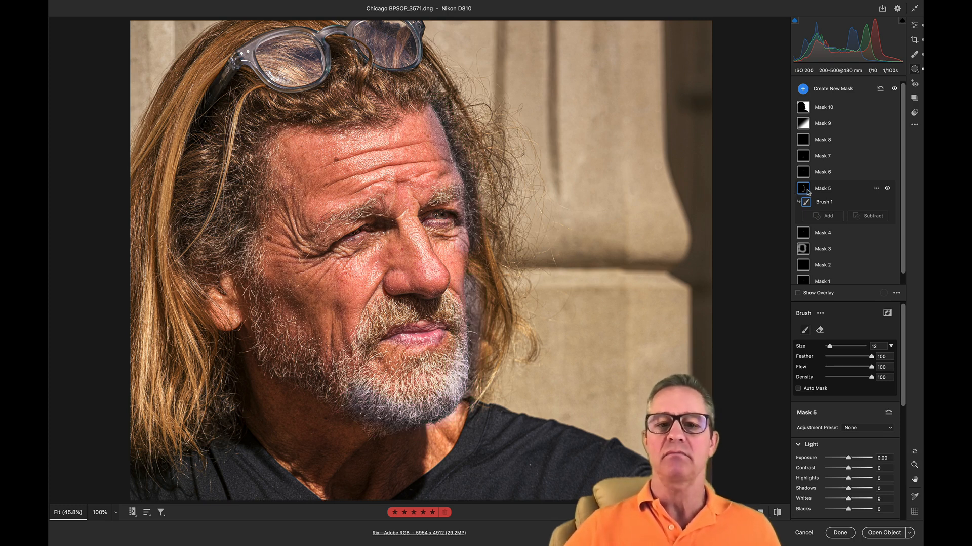
{"action": "mouse_move", "coordinate": [806, 191]}
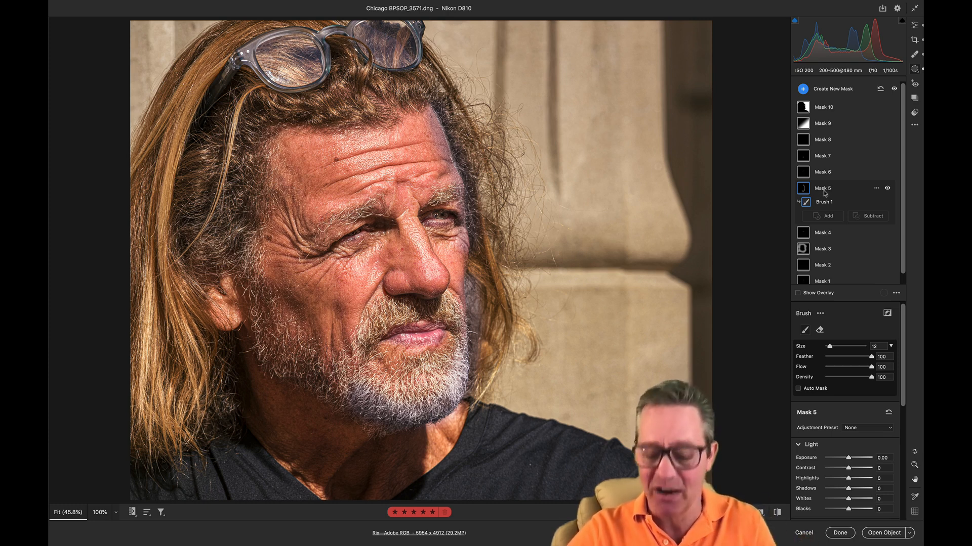
{"action": "left_click", "coordinate": [825, 193]}
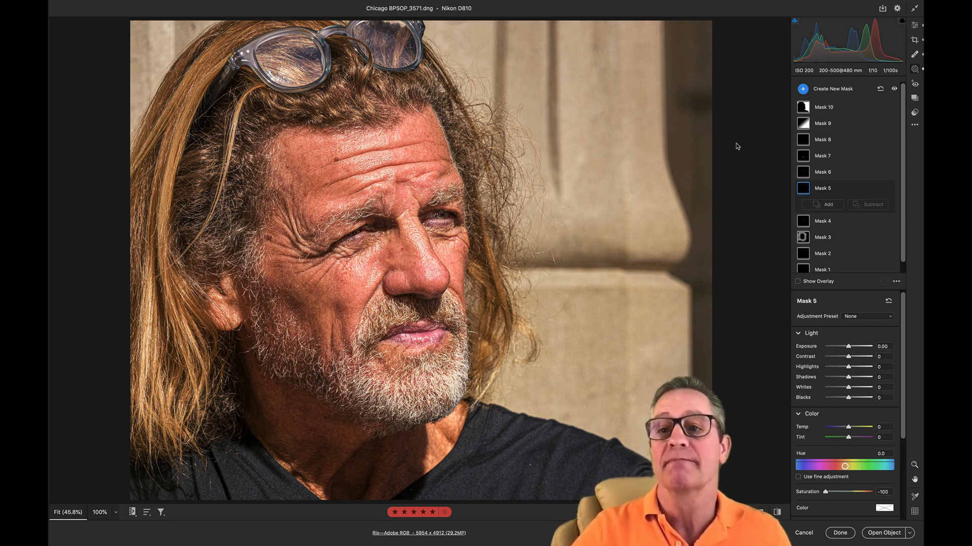
- Create a new mask with Select Subject and reset all its adjustments to zero
{"action": "left_click", "coordinate": [804, 90]}
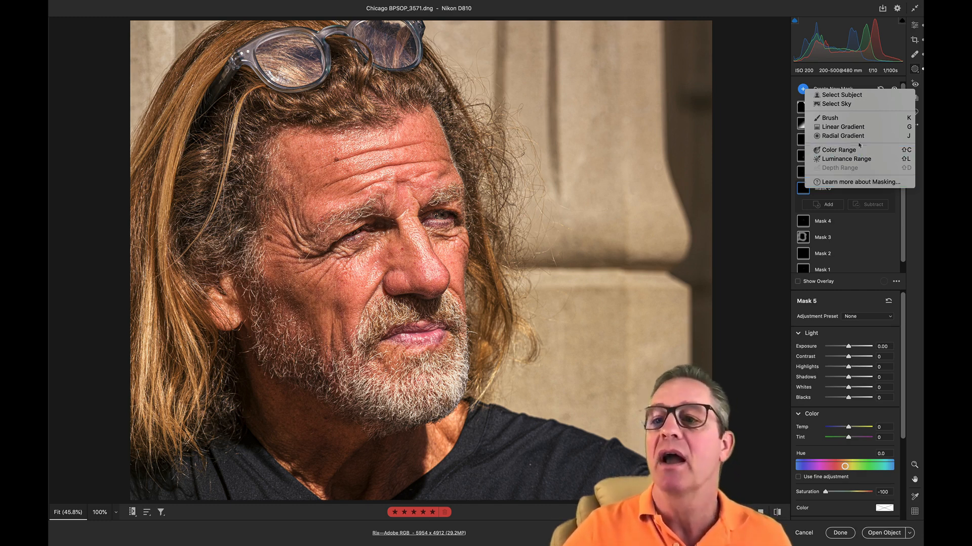
{"action": "left_click", "coordinate": [867, 96]}
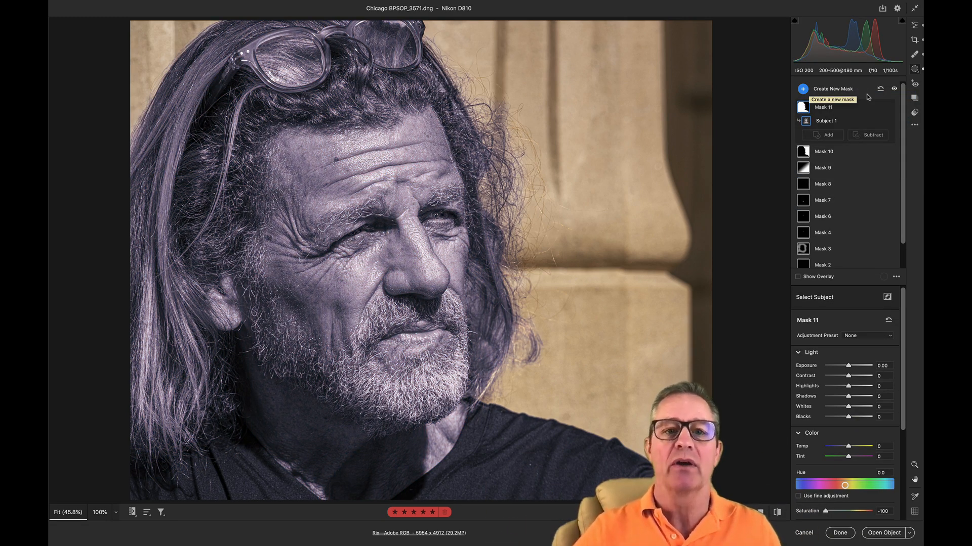
{"action": "key", "text": "super+r"}
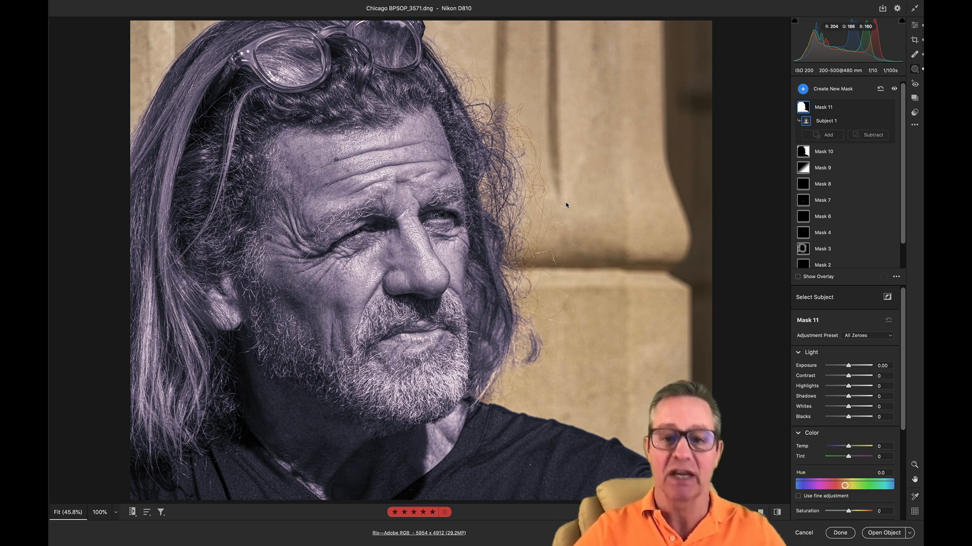
- Show the overlay on the subject mask, invert the mask to cover the background, and hide the overlay
{"action": "key", "text": "o"}
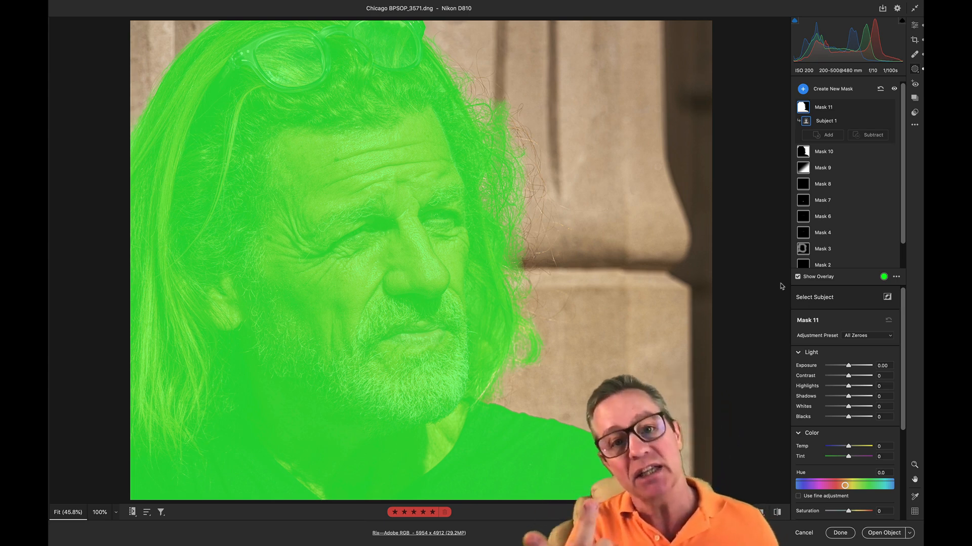
{"action": "key", "text": "x"}
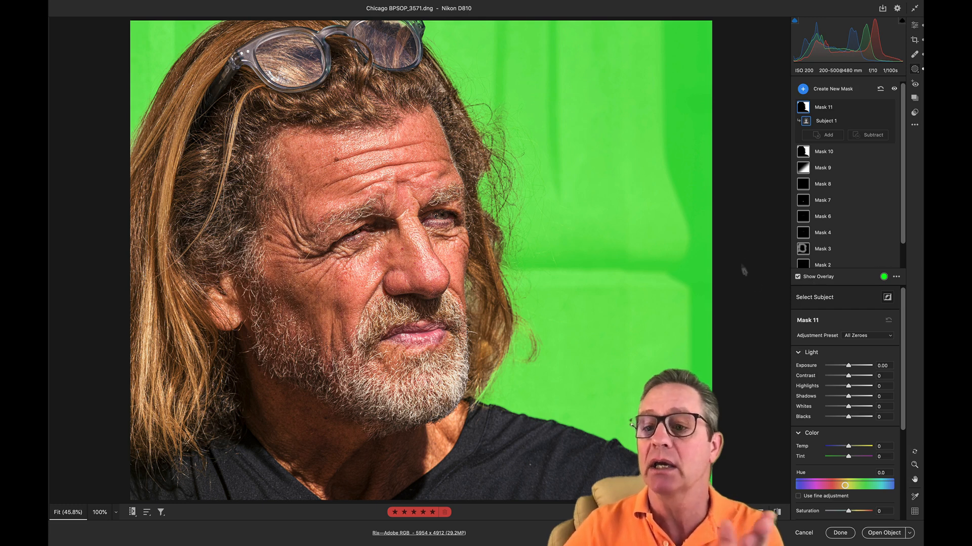
{"action": "key", "text": "o"}
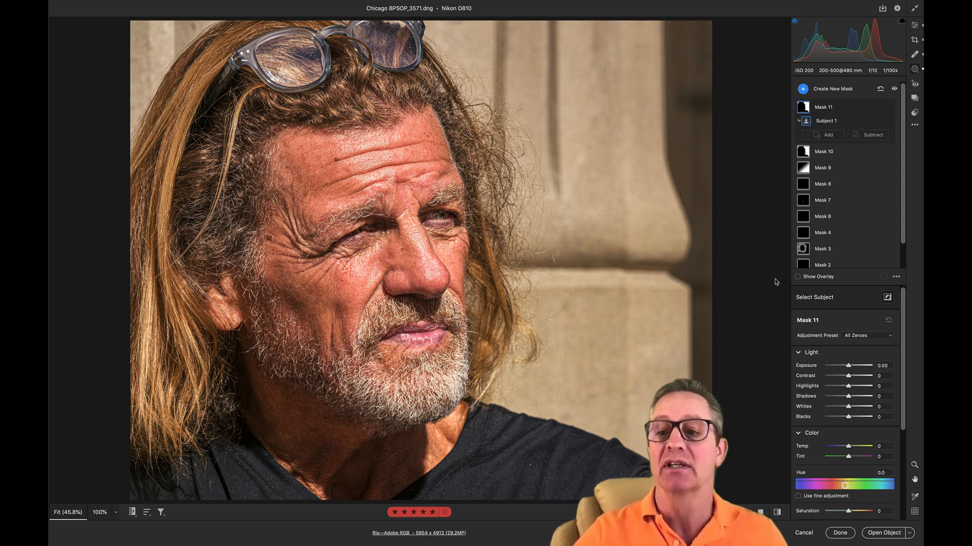
- Tint the masked background with the light blue colour swatch at hue 230, slightly reduce its saturation, and apply the colour
{"action": "scroll", "coordinate": [836, 354], "scroll_direction": "down", "scroll_amount": 5}
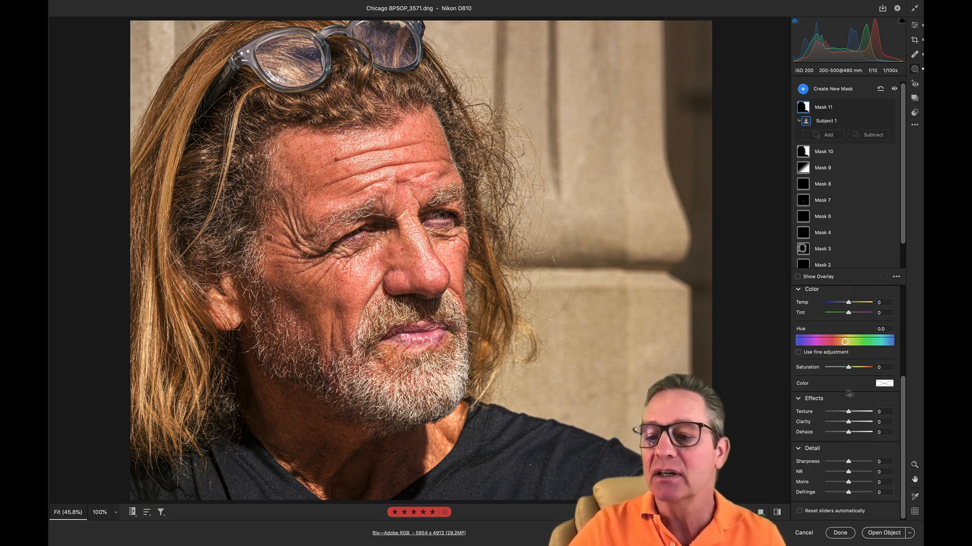
{"action": "left_click", "coordinate": [887, 385]}
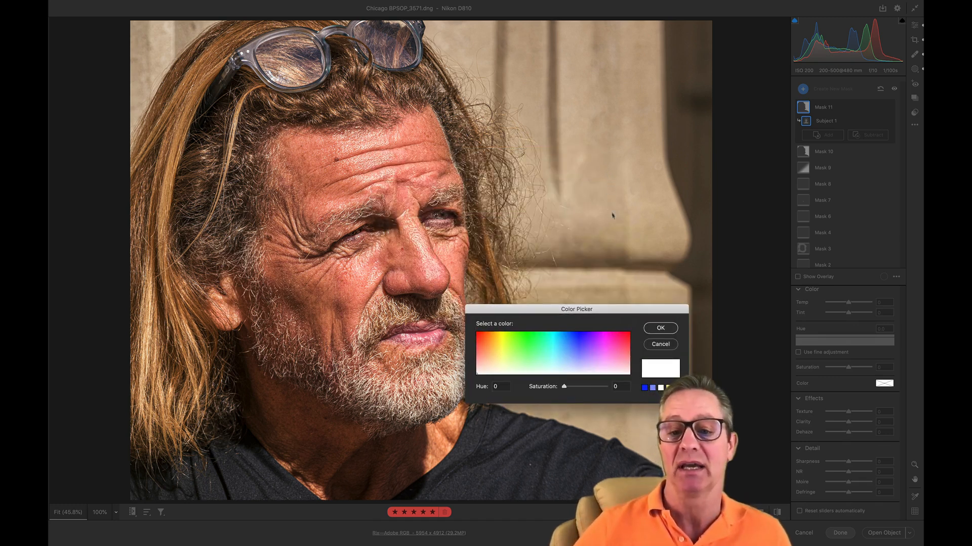
{"action": "left_click", "coordinate": [654, 388]}
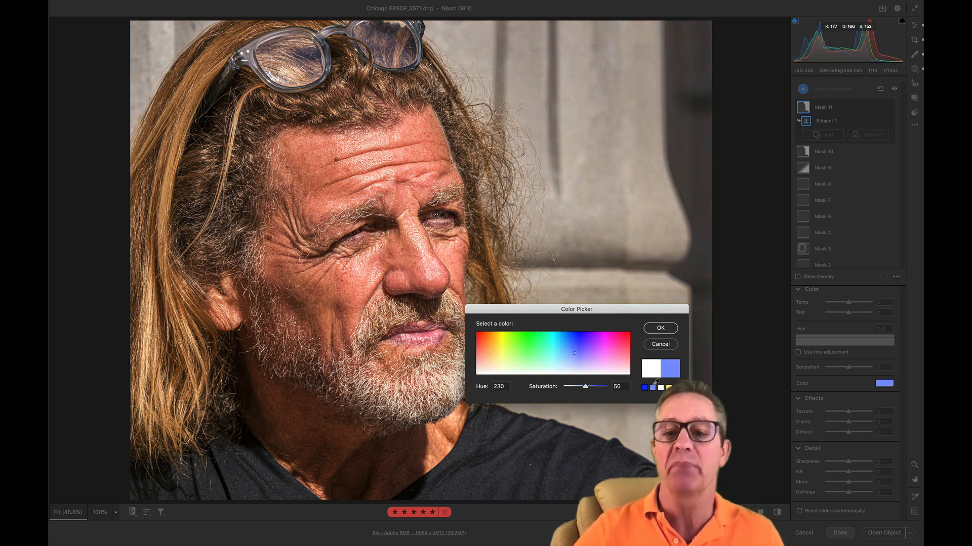
{"action": "left_click_drag", "start_coordinate": [662, 310], "coordinate": [736, 397]}
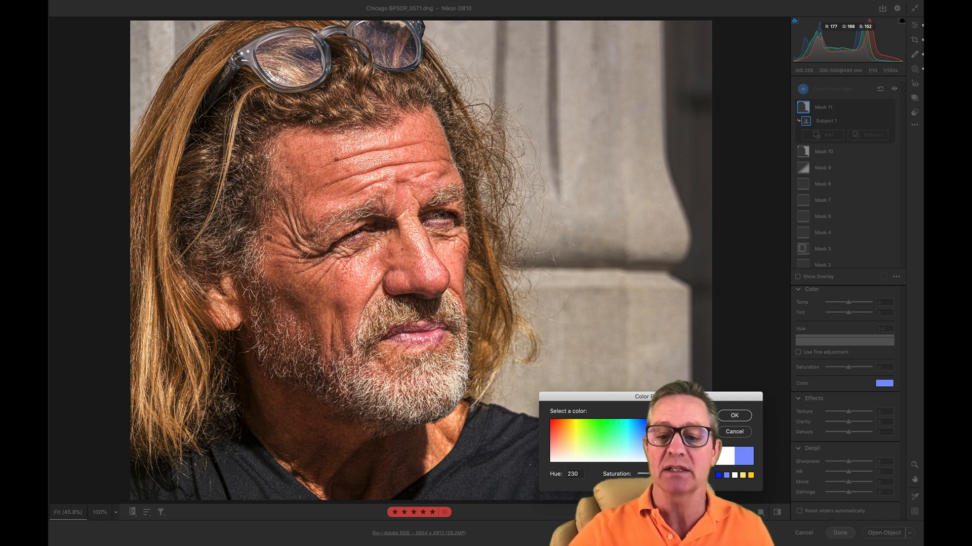
{"action": "left_click_drag", "start_coordinate": [657, 476], "coordinate": [651, 475]}
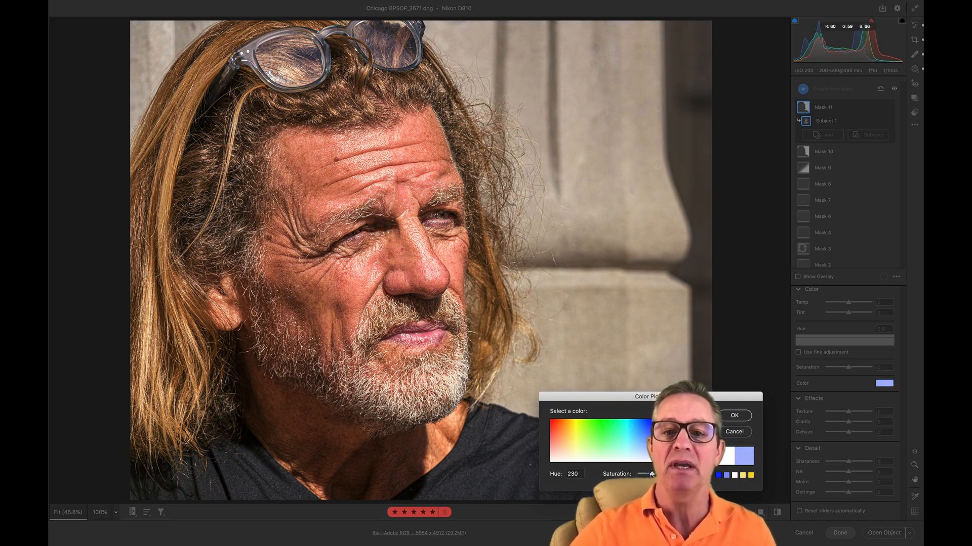
{"action": "left_click", "coordinate": [734, 415]}
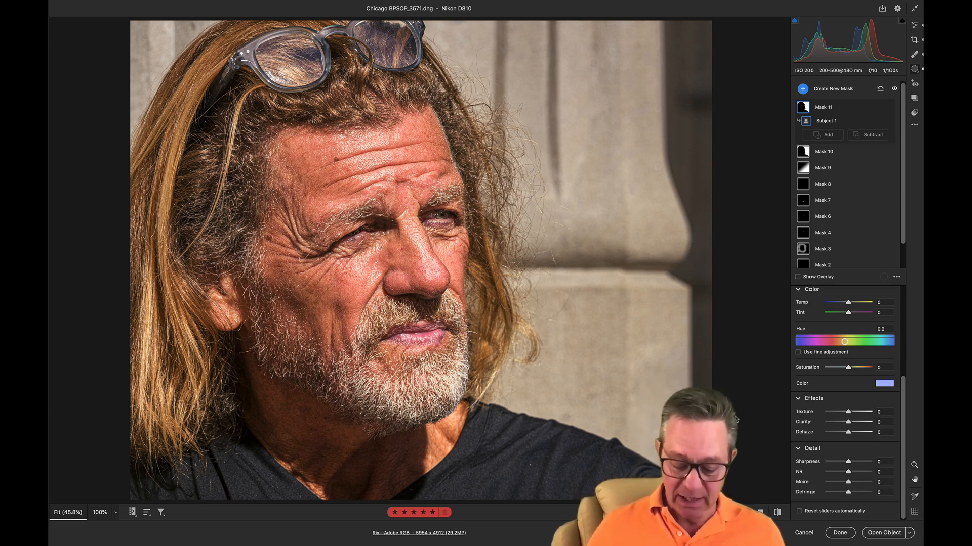
- Undo and redo the mask edits twice to compare the portrait before and after the colour correction
{"action": "key", "text": "super+z"}
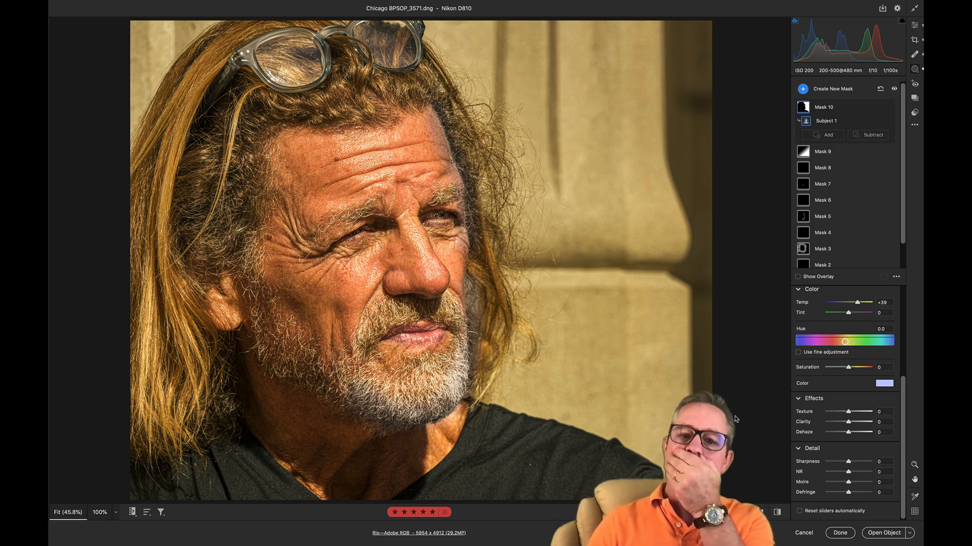
{"action": "key", "text": "super+shift+z"}
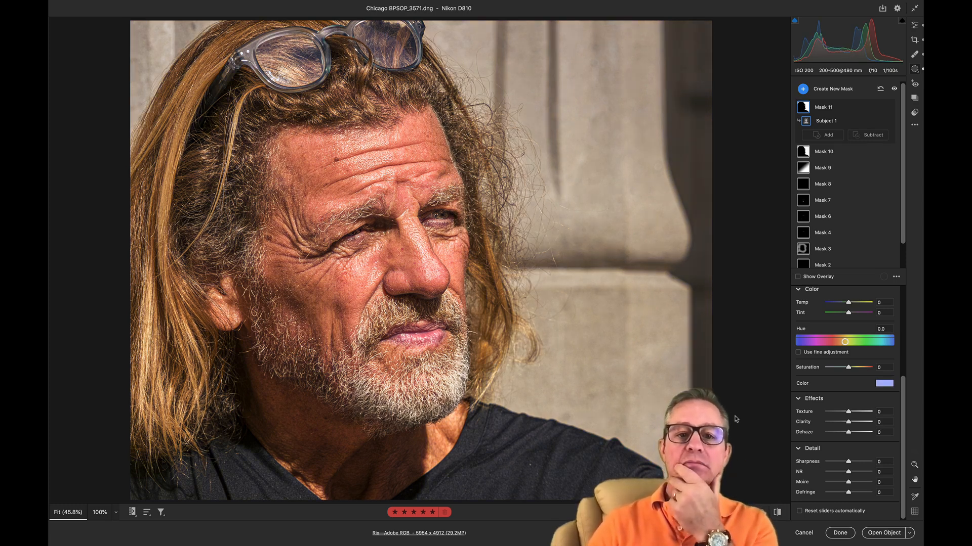
{"action": "key", "text": "super+z"}
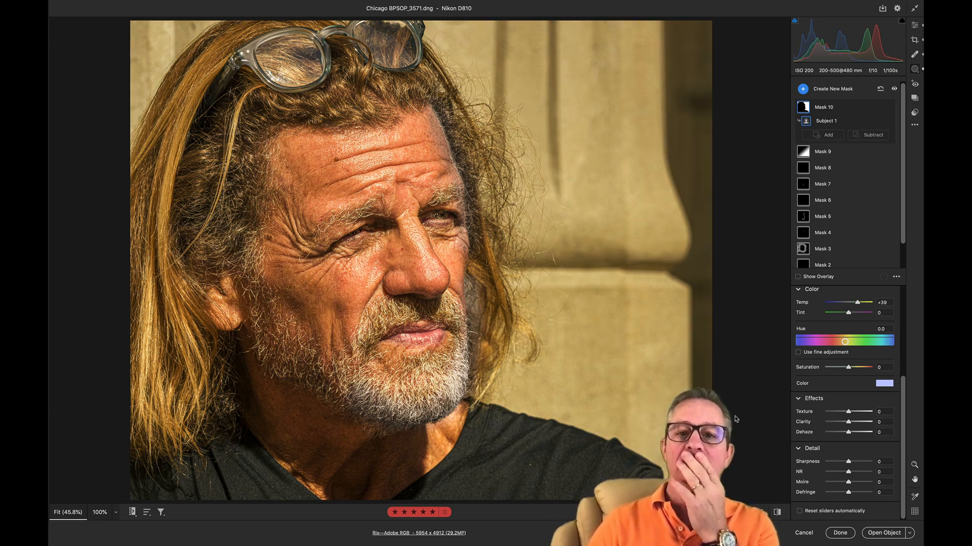
{"action": "key", "text": "super+shift+z"}
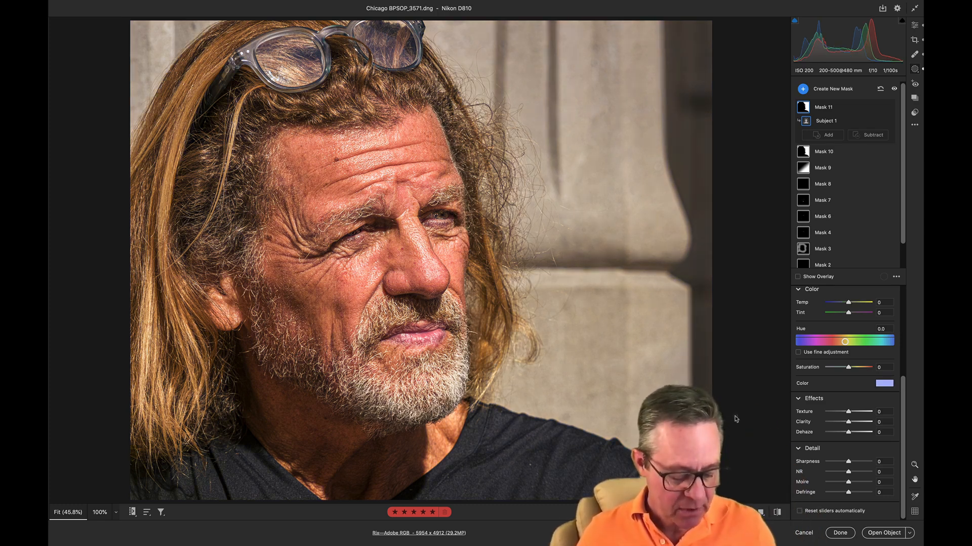
- Create a snapshot of the current edit named Color Corrected
{"action": "key", "text": "alt"}
{"action": "key", "text": "super+shift+s"}
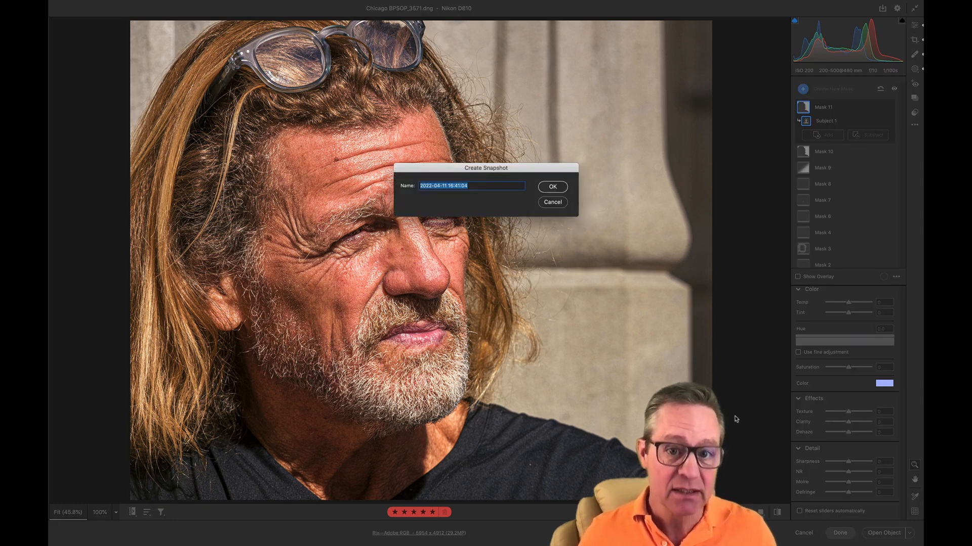
{"action": "type", "text": "My JHero"}
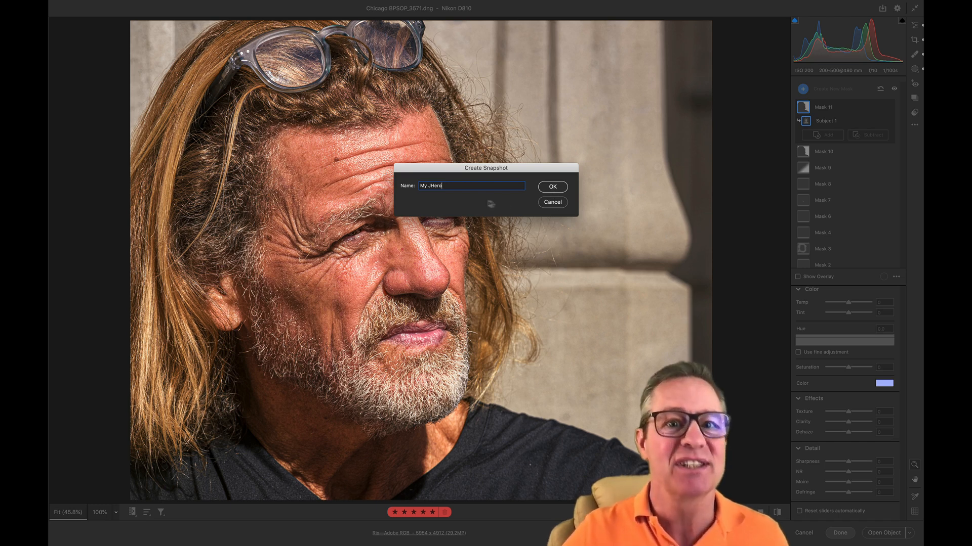
{"action": "left_click_drag", "start_coordinate": [472, 185], "coordinate": [360, 198]}
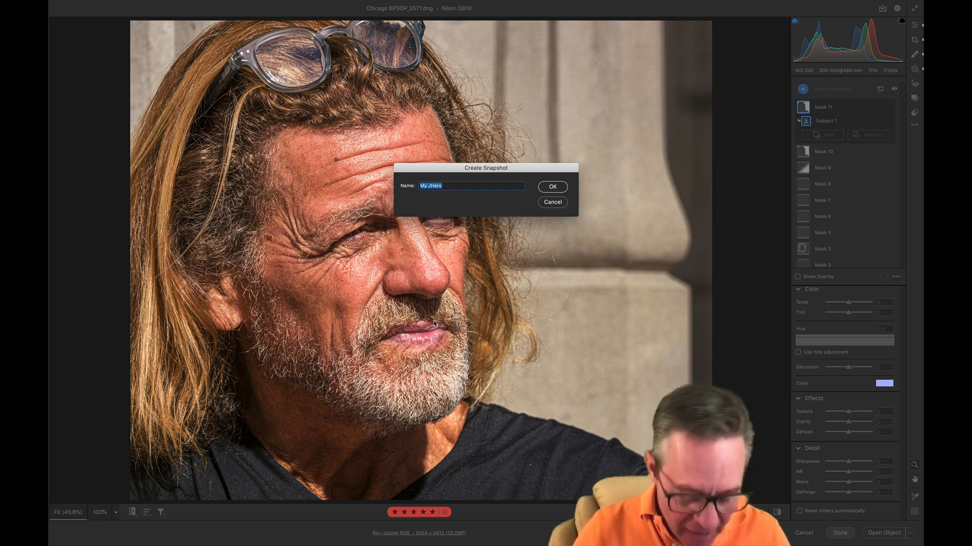
{"action": "type", "text": "C"}
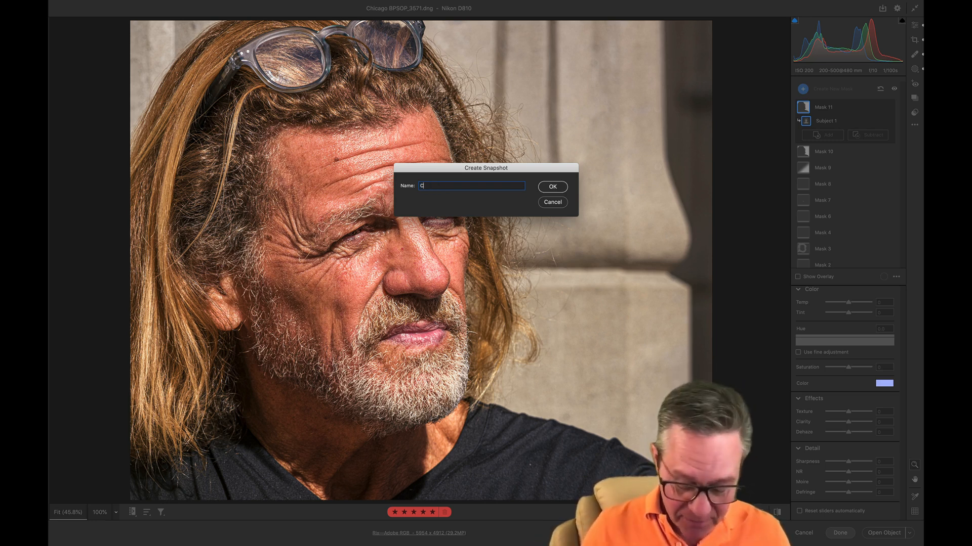
{"action": "type", "text": "olor Corrected"}
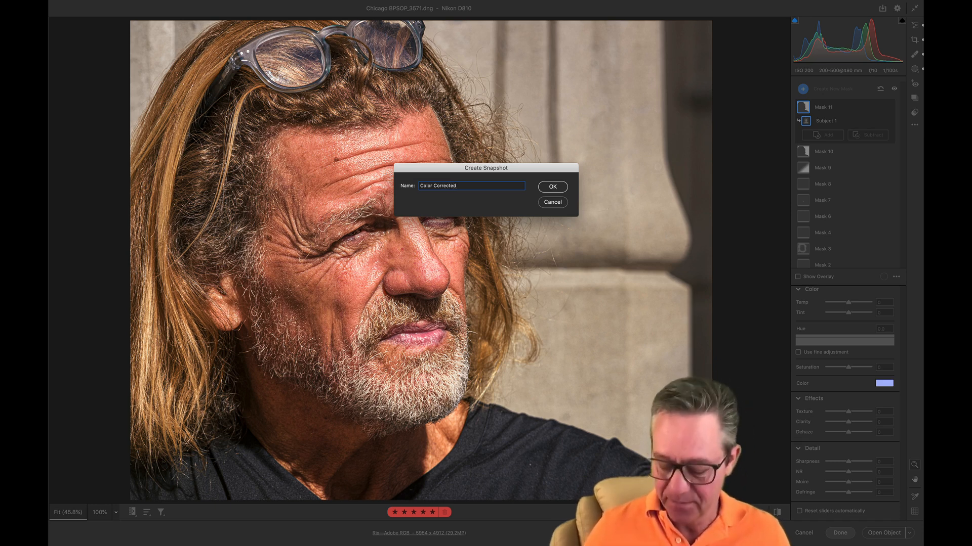
{"action": "key", "text": "Return"}
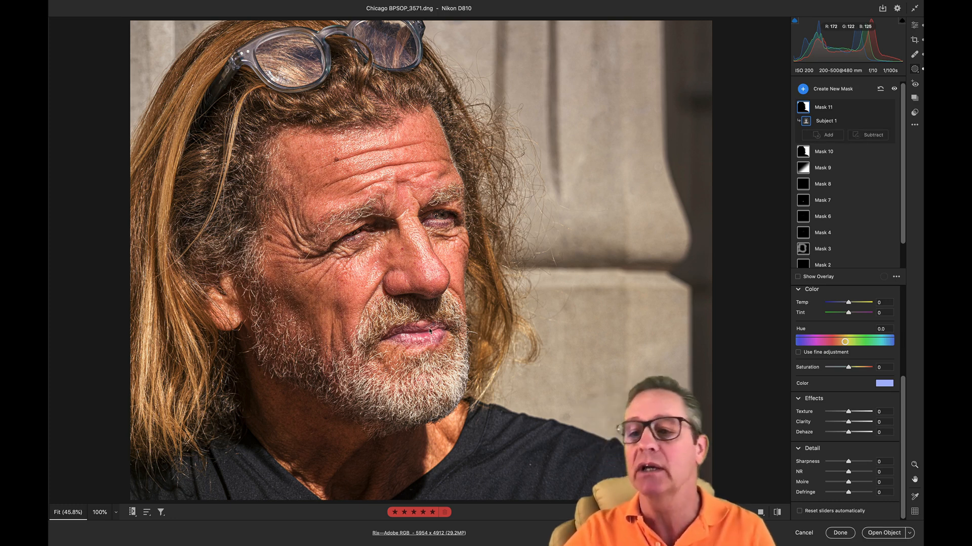
- View the list of saved snapshots, and finish the Camera Raw session keeping the edits
{"action": "left_click", "coordinate": [915, 99]}
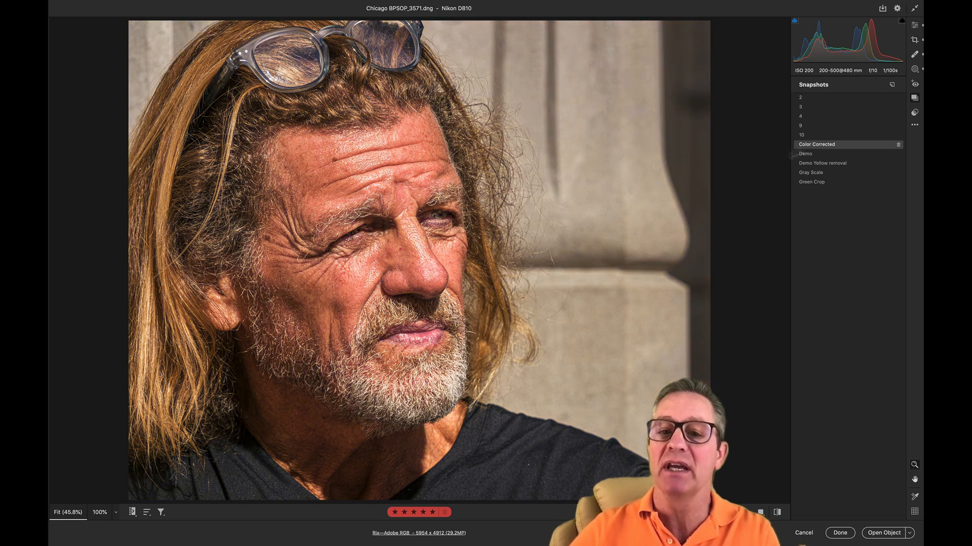
{"action": "left_click", "coordinate": [839, 534]}
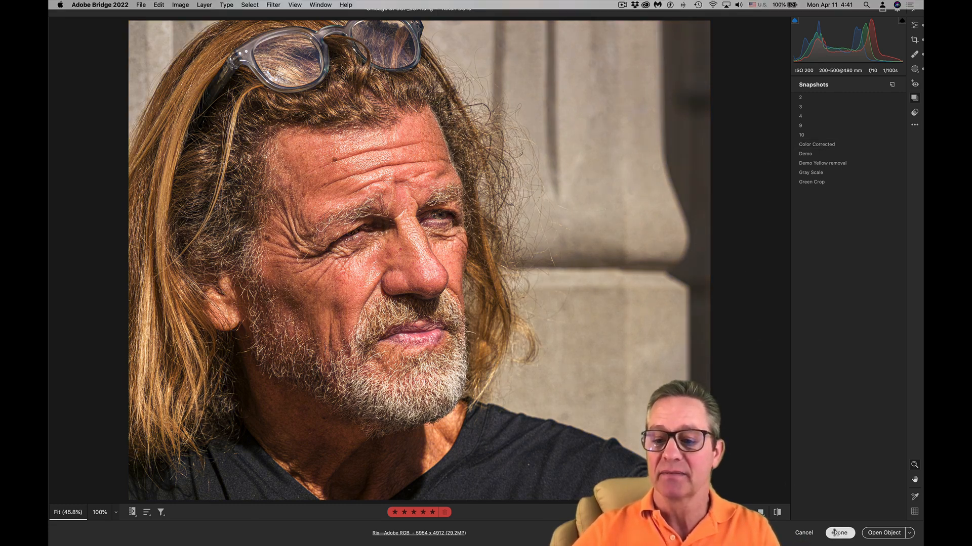